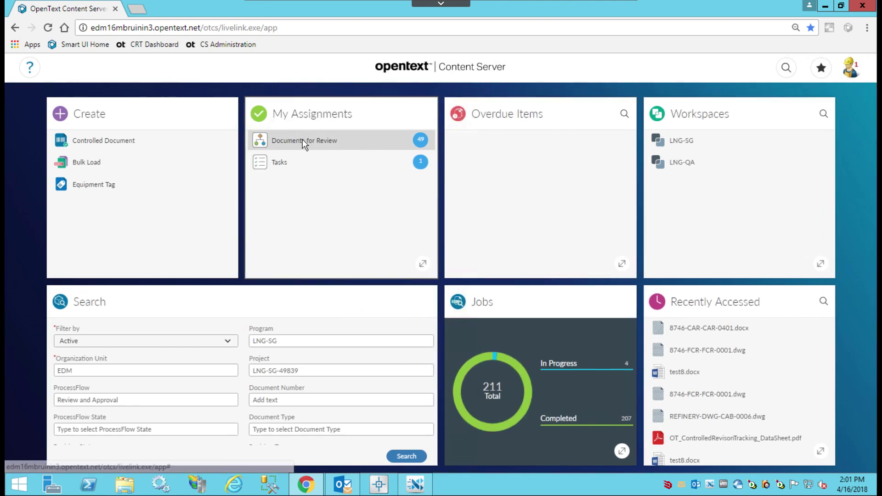
From Documents for Review, open the ProcessFlow status of REFINERY-DWG-PID-0051.dwg
{"action": "left_click", "coordinate": [304, 142]}
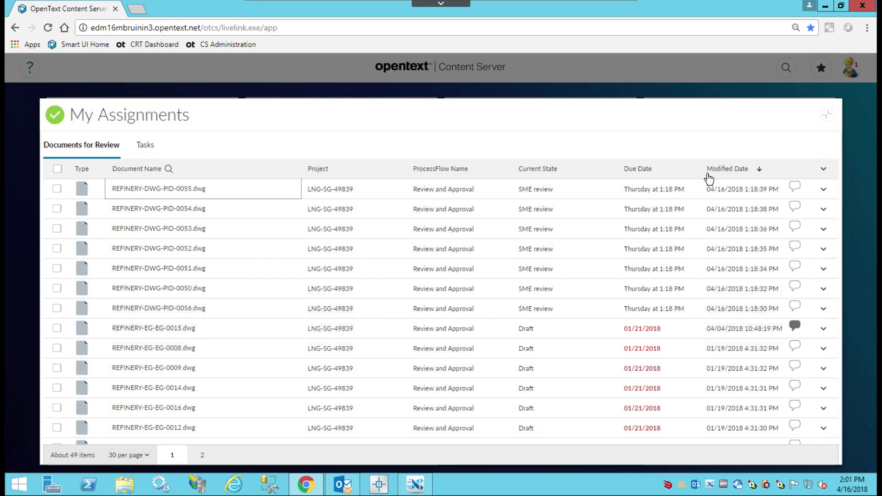
{"action": "mouse_move", "coordinate": [199, 278]}
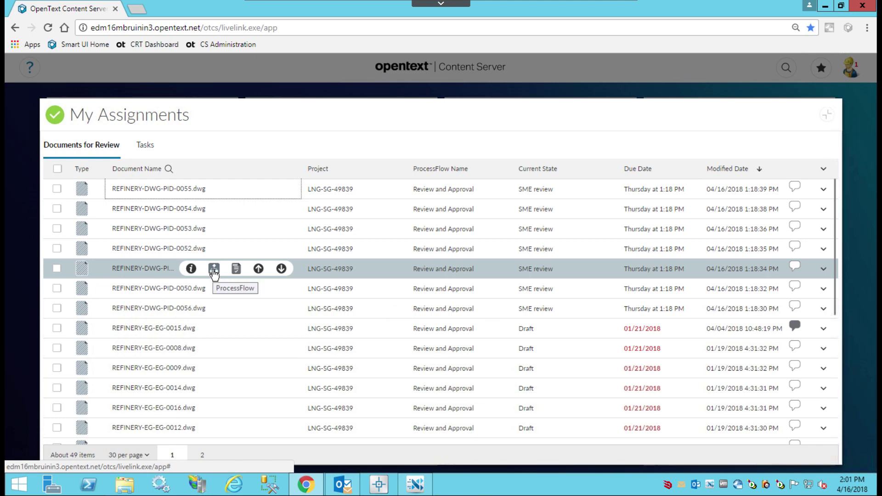
{"action": "left_click", "coordinate": [214, 271]}
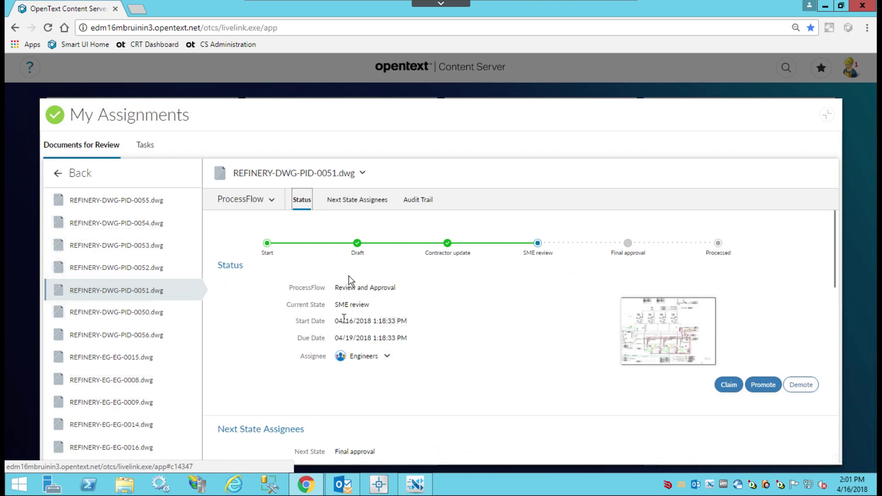
{"action": "left_click", "coordinate": [368, 202]}
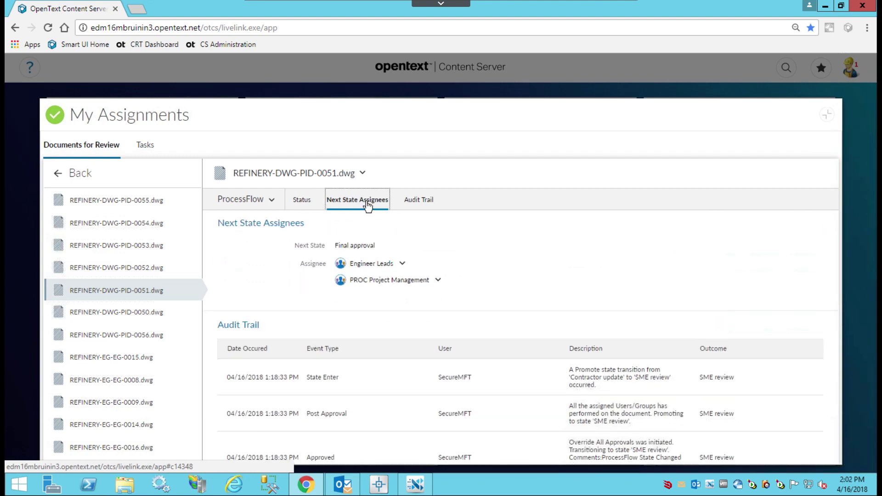
{"action": "mouse_move", "coordinate": [393, 268]}
{"action": "left_click", "coordinate": [401, 264]}
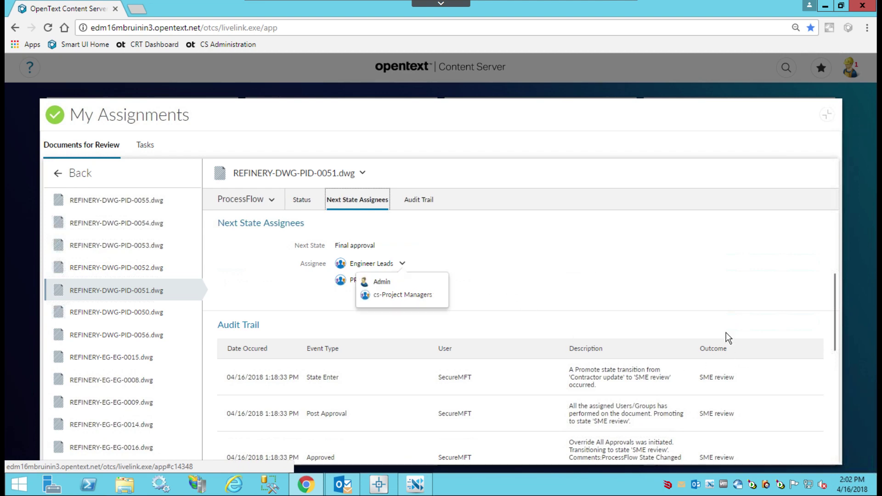
{"action": "left_click", "coordinate": [423, 201]}
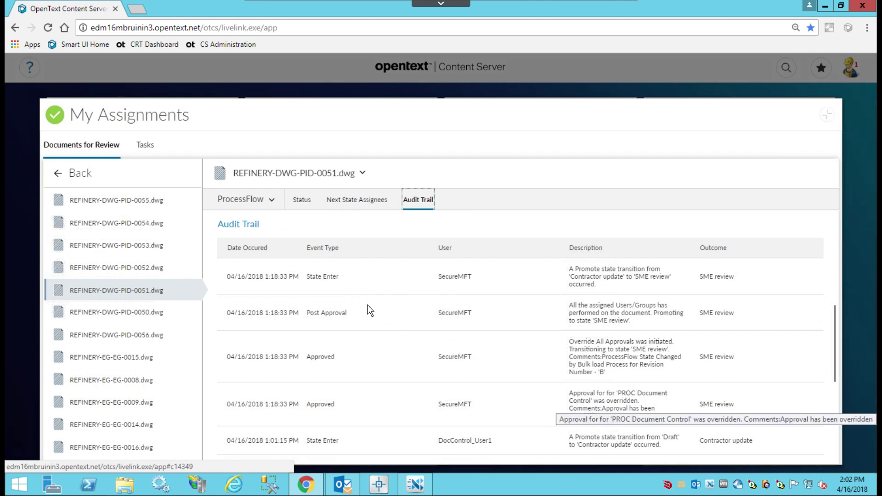
{"action": "left_click", "coordinate": [298, 200]}
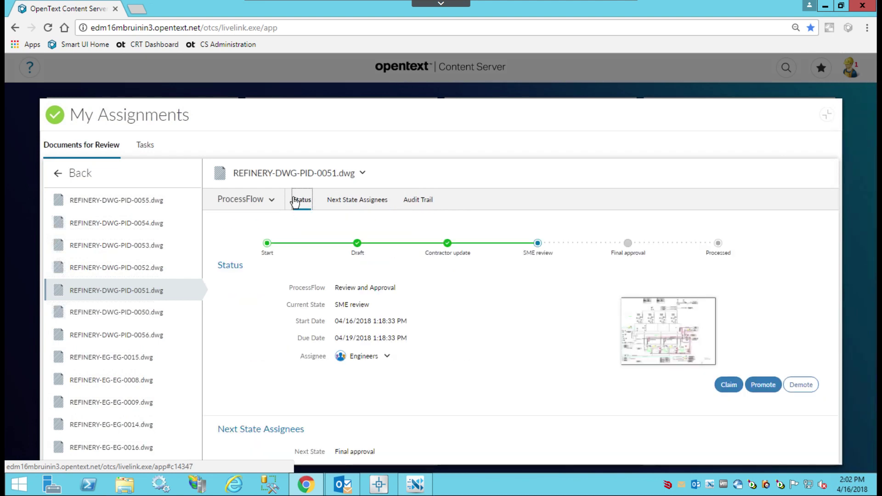
Claim REFINERY-DWG-PID-0051.dwg and dismiss the 'Document(s) claimed successfully' banner
{"action": "left_click", "coordinate": [730, 391]}
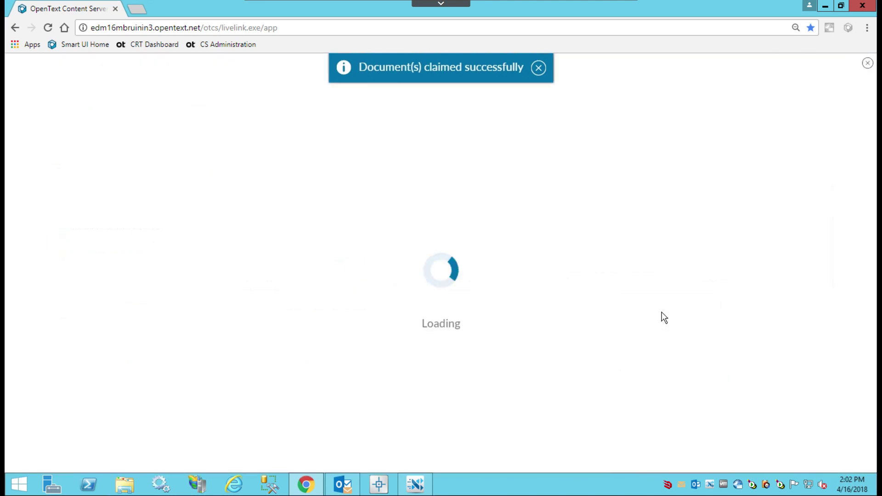
{"action": "left_click", "coordinate": [542, 69]}
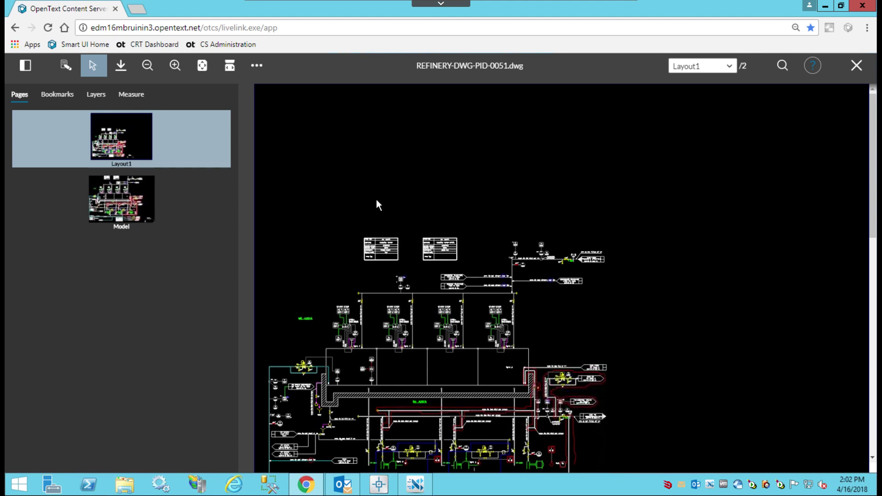
Start a new markup and zoom into the ME 4201A START STOP controls region
{"action": "left_click", "coordinate": [65, 65]}
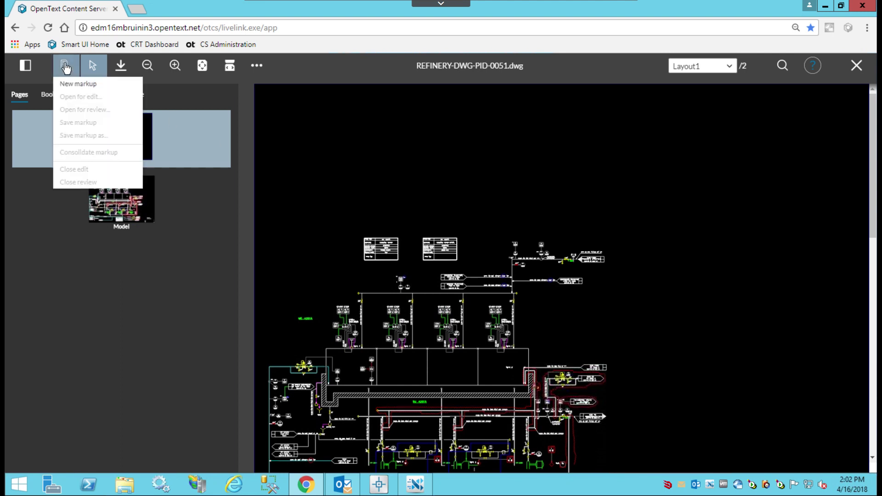
{"action": "left_click", "coordinate": [83, 85]}
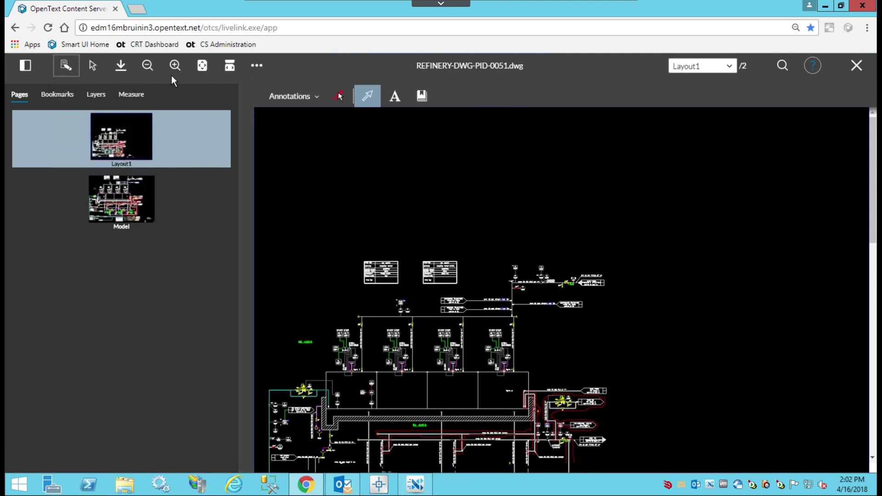
{"action": "left_click", "coordinate": [94, 66]}
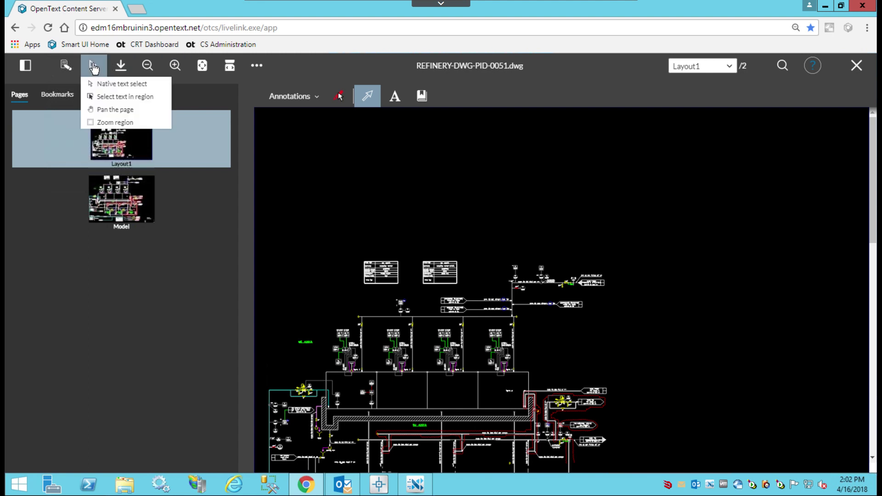
{"action": "left_click", "coordinate": [123, 122]}
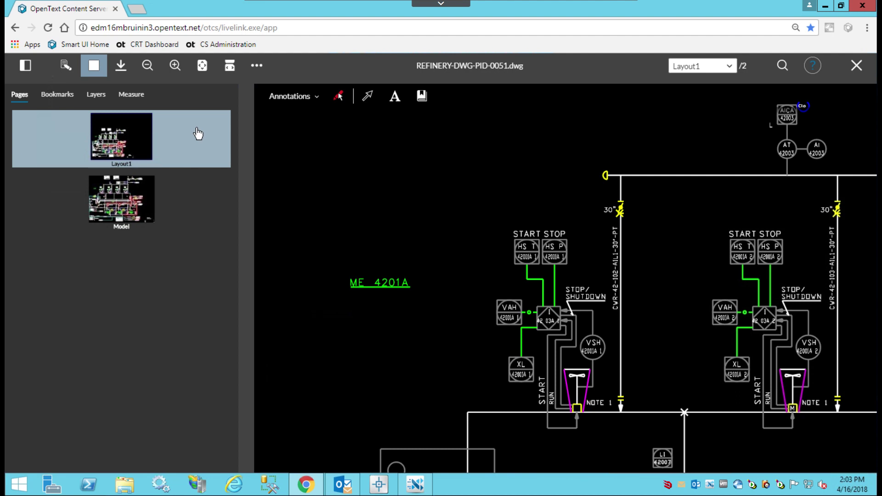
Start a fresh markup and switch to the Changemarks toolset with the revision cloud tool
{"action": "left_click", "coordinate": [65, 69]}
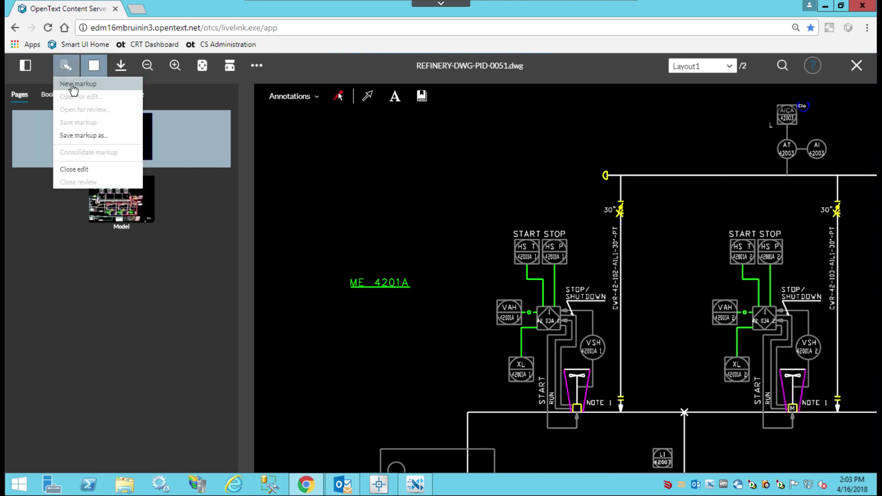
{"action": "left_click", "coordinate": [72, 85]}
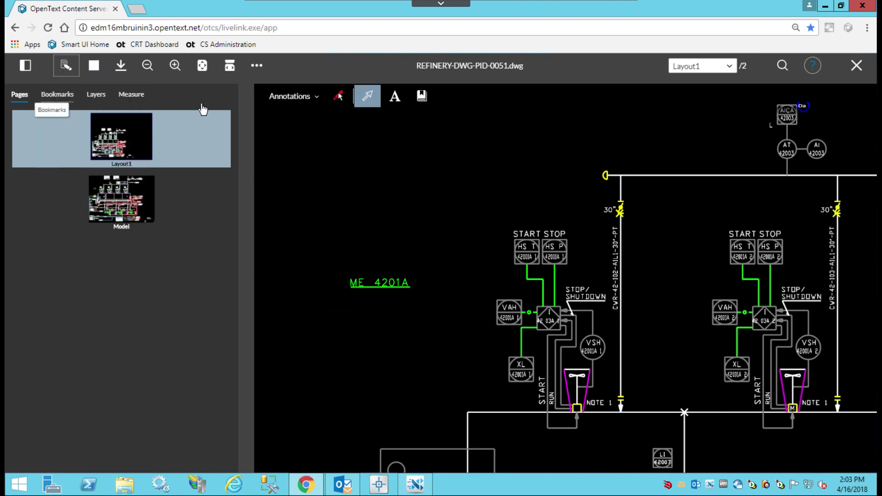
{"action": "left_click", "coordinate": [316, 98]}
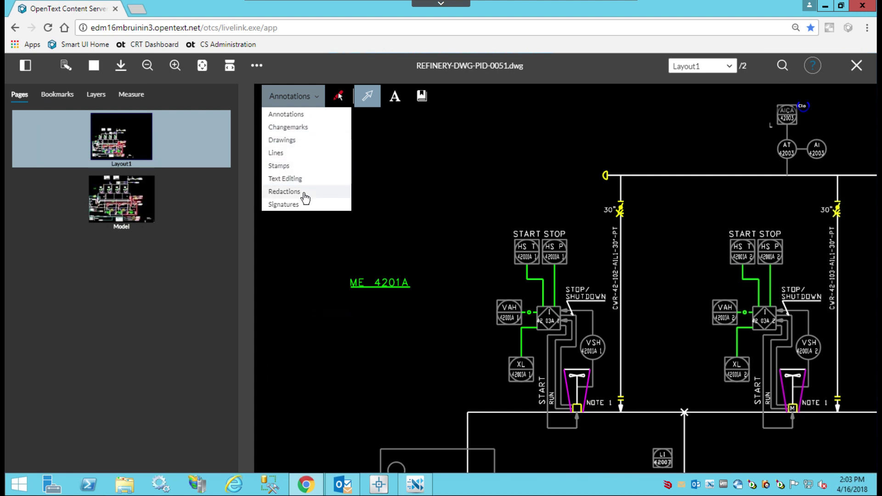
{"action": "left_click", "coordinate": [297, 127]}
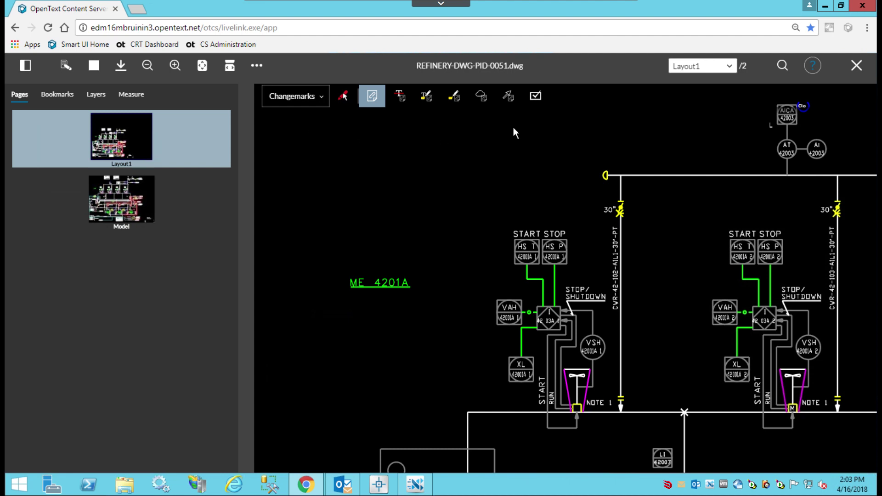
{"action": "left_click", "coordinate": [480, 98]}
Cloud the left START STOP block with a Change note 'Does not comply to internal standards.'
{"action": "left_click_drag", "start_coordinate": [482, 190], "coordinate": [600, 295]}
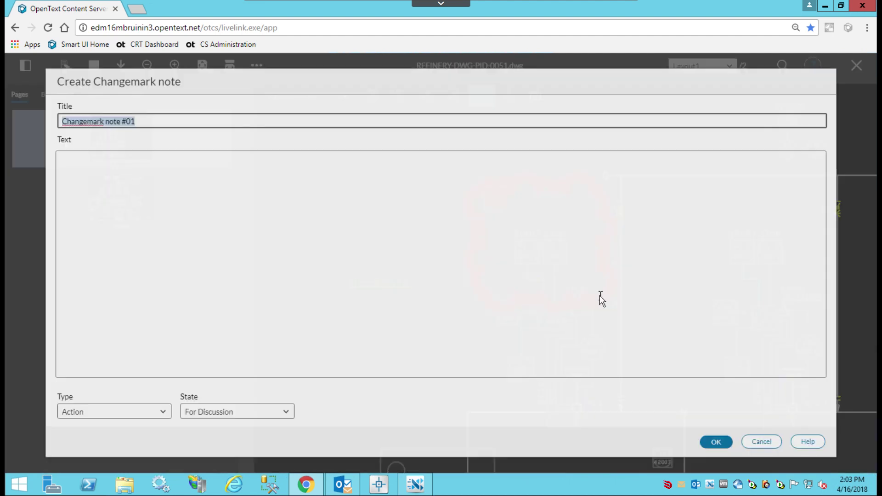
{"action": "left_click", "coordinate": [180, 169]}
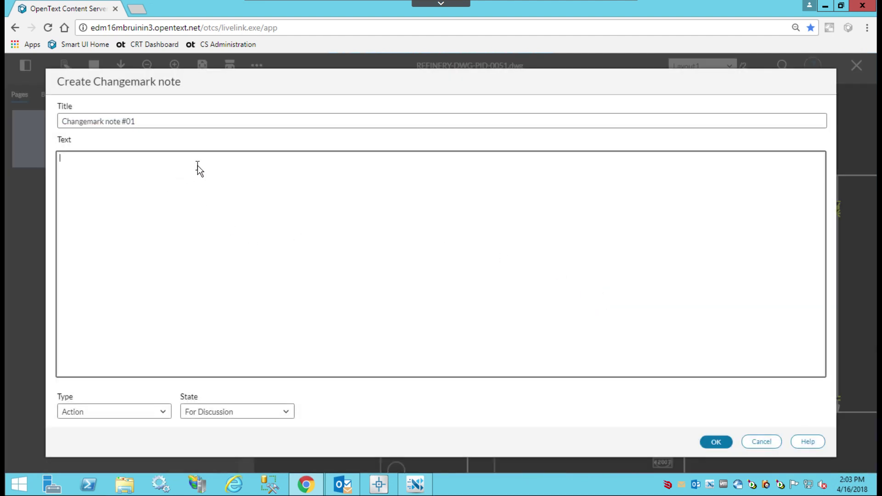
{"action": "type", "text": "Does"}
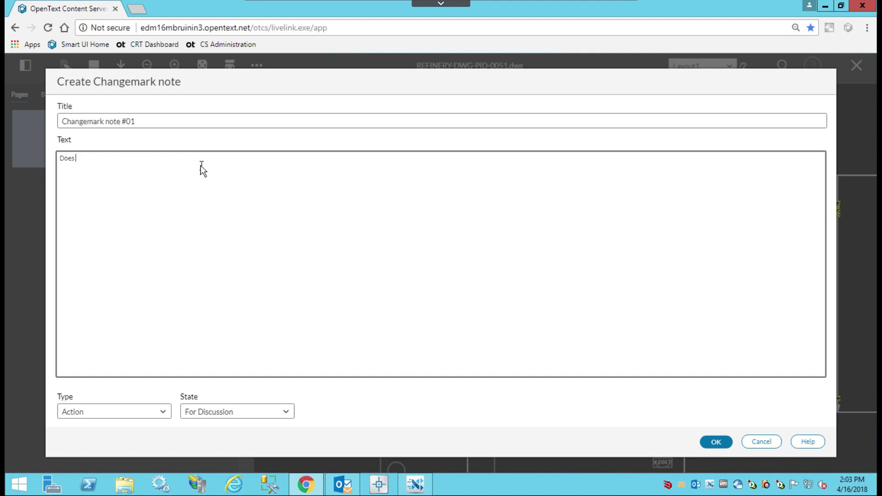
{"action": "type", "text": " not comply to internal standardds"}
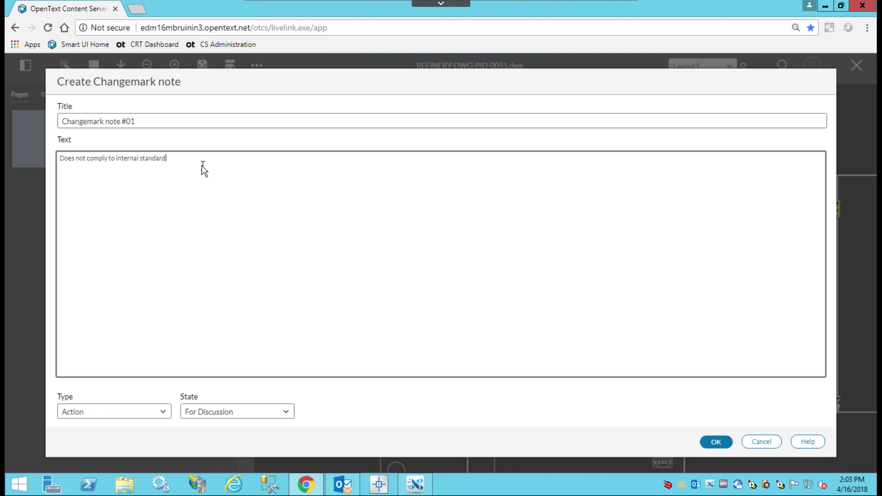
{"action": "key", "text": "BackSpace"}
{"action": "key", "text": "BackSpace"}
{"action": "type", "text": "s."}
{"action": "left_click", "coordinate": [163, 413]}
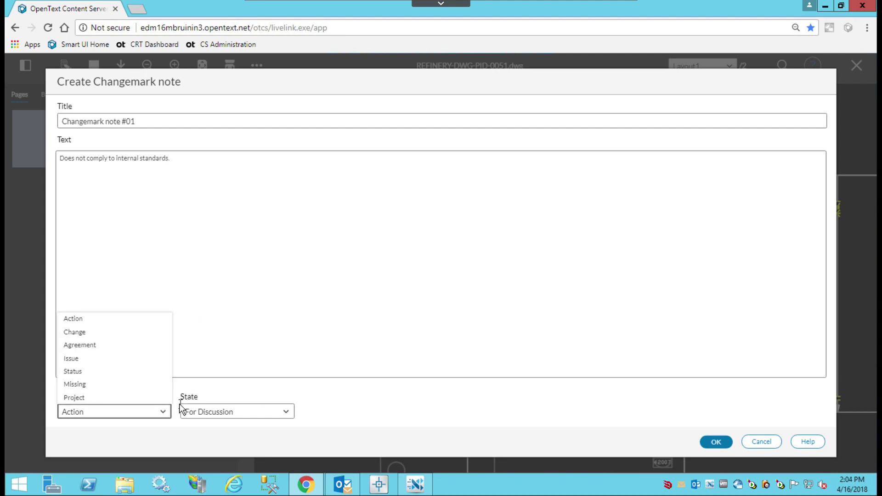
{"action": "left_click", "coordinate": [79, 332]}
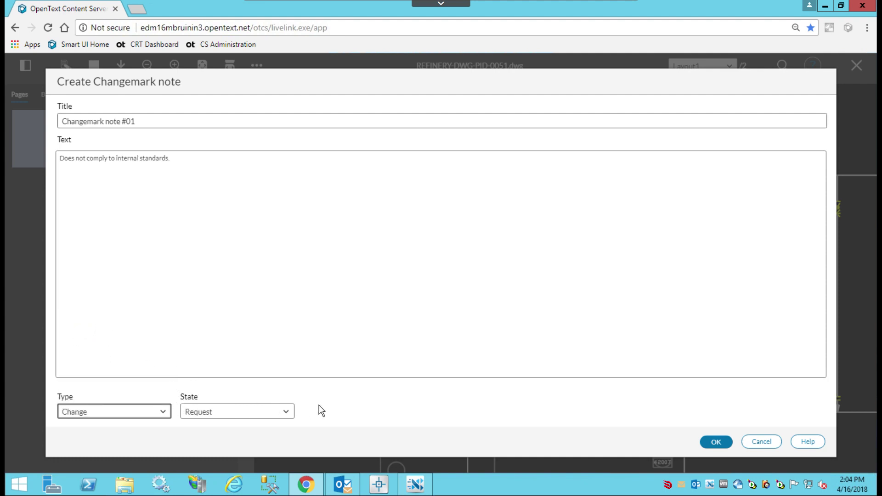
{"action": "left_click", "coordinate": [717, 442]}
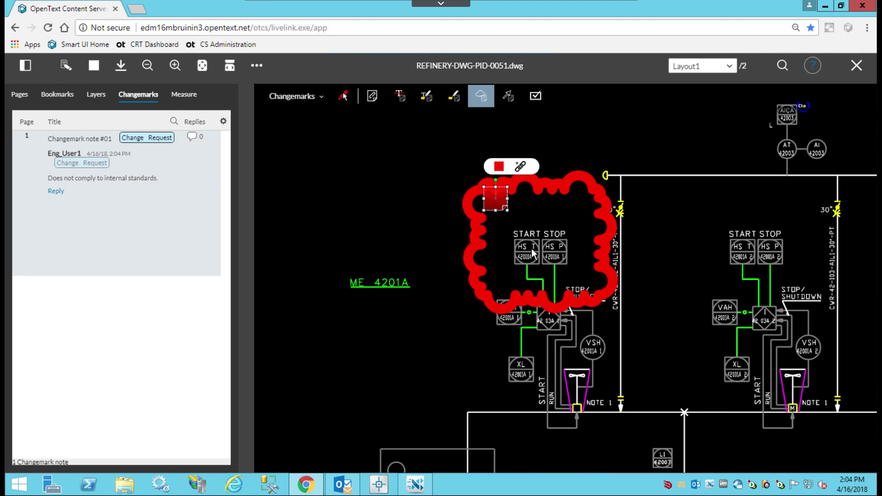
Place the valve image stamp just left of the ME 4201A revision cloud
{"action": "left_click", "coordinate": [320, 98]}
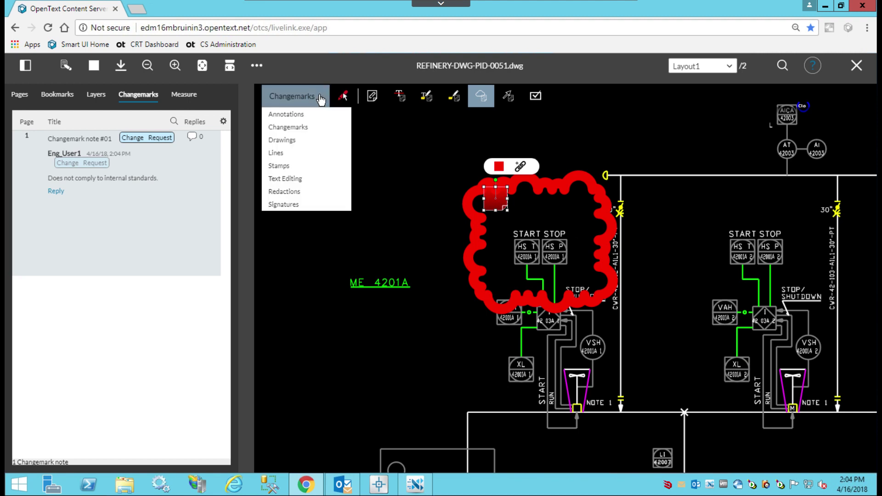
{"action": "left_click", "coordinate": [304, 166]}
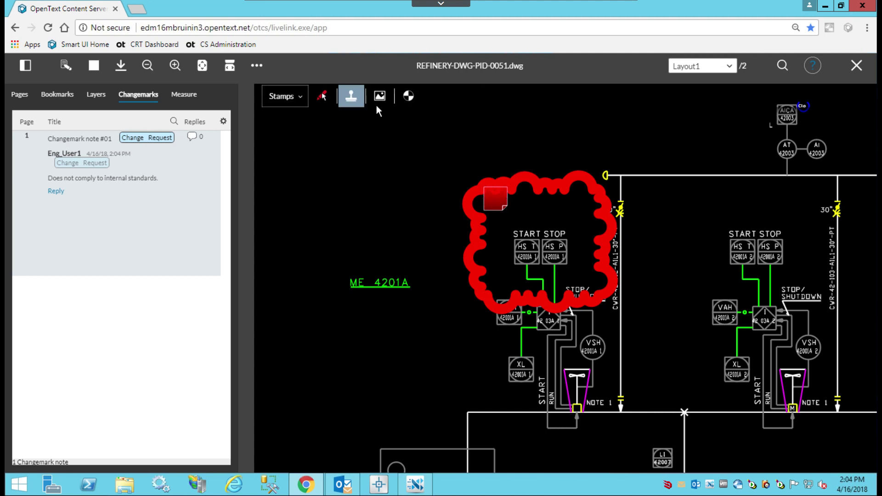
{"action": "mouse_move", "coordinate": [379, 99]}
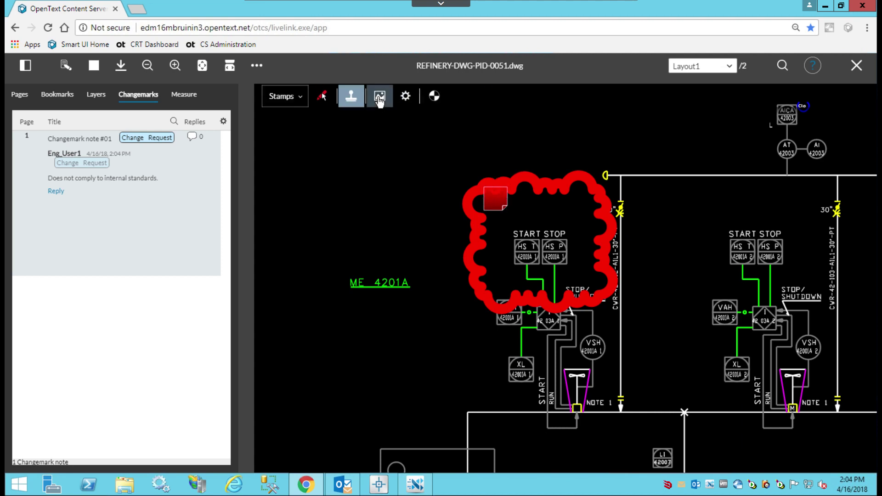
{"action": "left_click", "coordinate": [408, 97]}
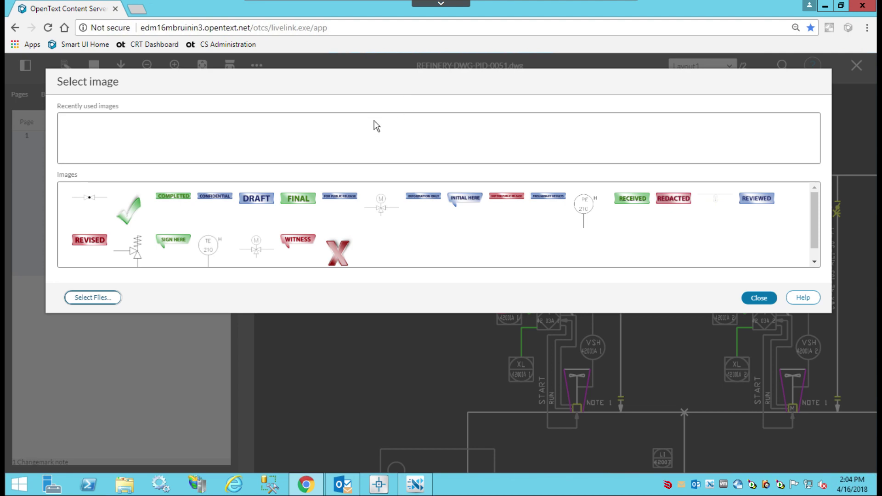
{"action": "left_click", "coordinate": [267, 259]}
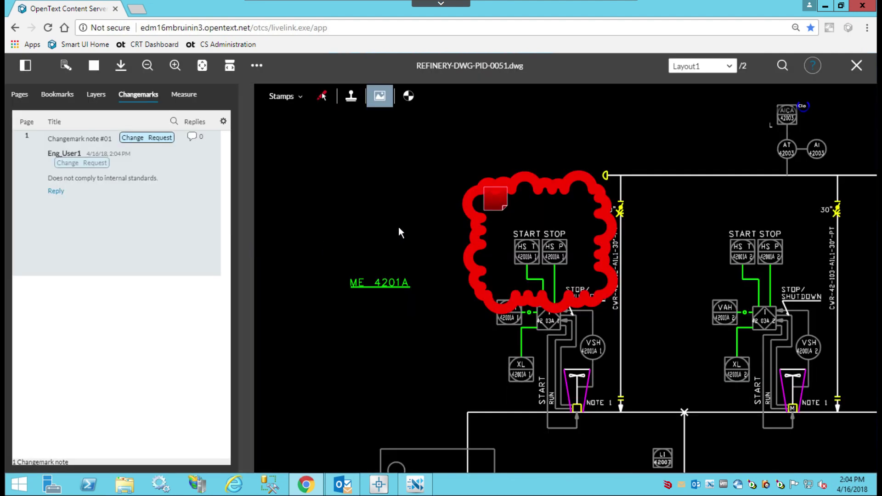
{"action": "left_click", "coordinate": [412, 200]}
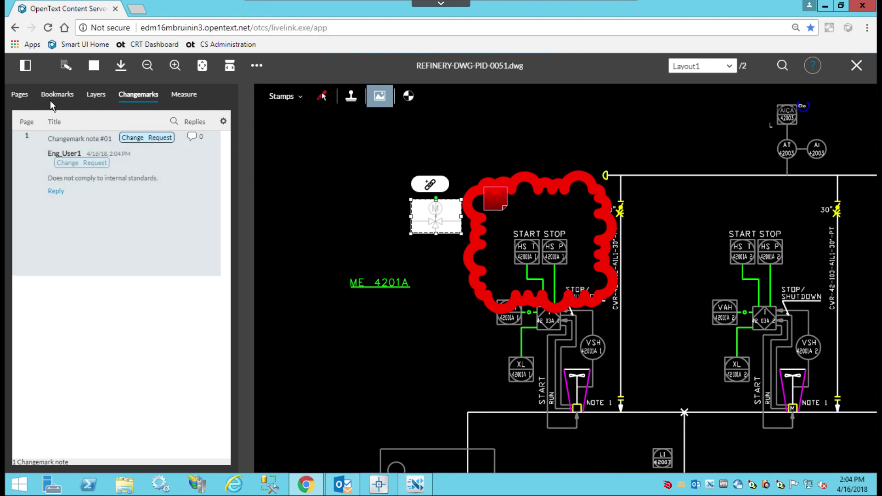
{"action": "left_click", "coordinate": [63, 68]}
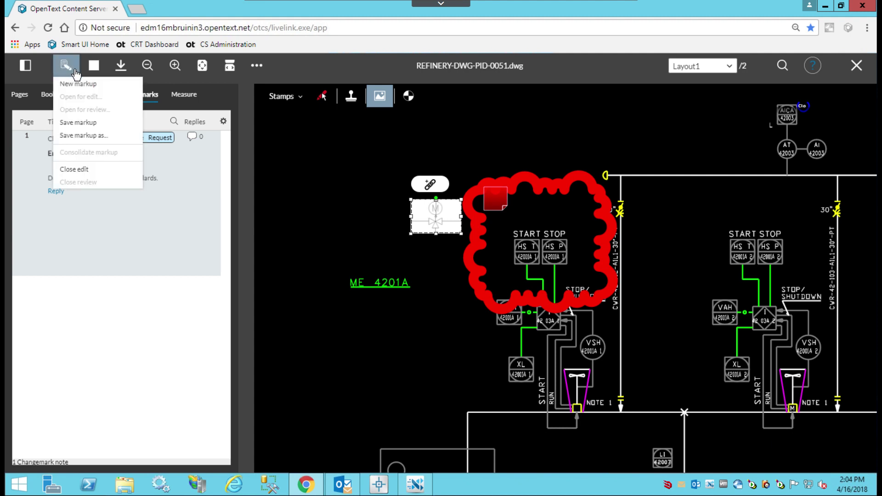
Save the markup as a new file named with the engineer's user prefix plus 'Compliance Issues - Please review'
{"action": "left_click", "coordinate": [89, 138]}
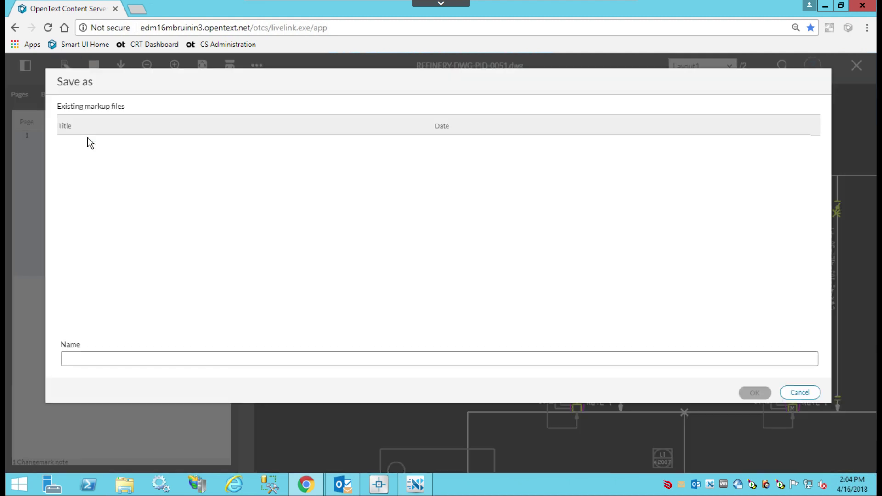
{"action": "left_click", "coordinate": [142, 362]}
{"action": "type", "text": "Eng"}
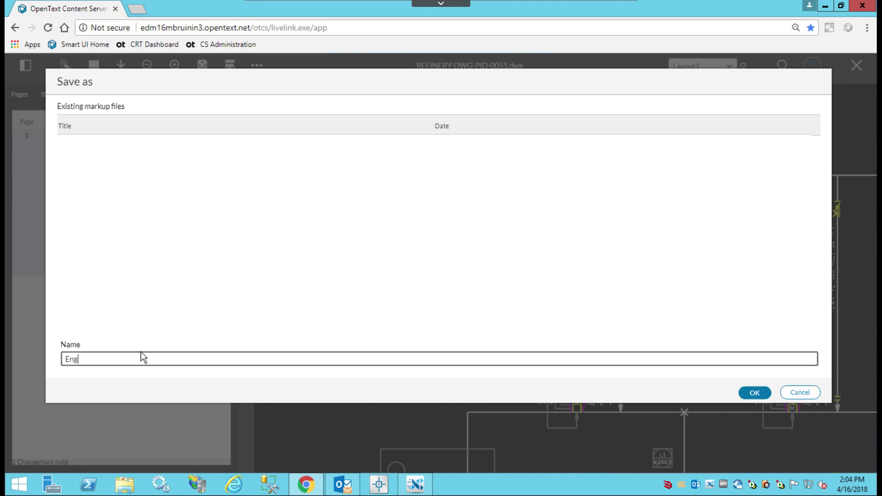
{"action": "type", "text": "_User1 Compliance Issues - Please re"}
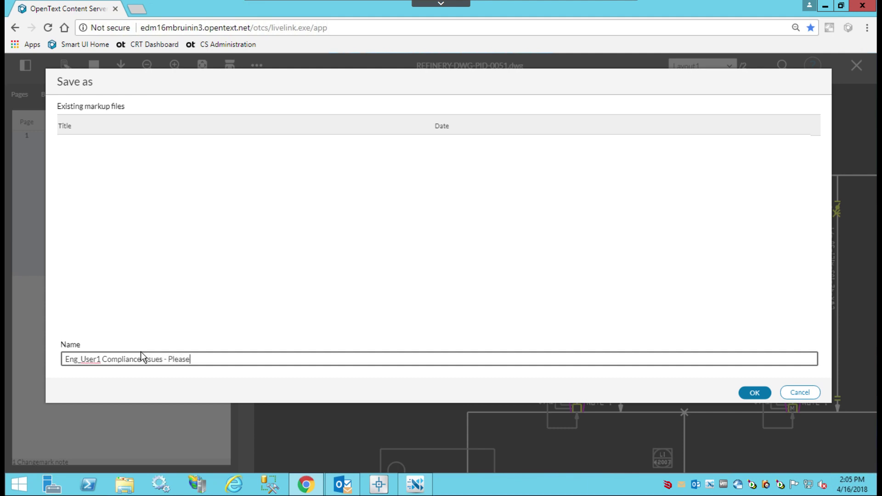
{"action": "type", "text": "vview"}
{"action": "key", "text": "BackSpace"}
{"action": "key", "text": "BackSpace"}
{"action": "key", "text": "BackSpace"}
{"action": "key", "text": "BackSpace"}
{"action": "type", "text": "ew"}
{"action": "key", "text": "BackSpace"}
{"action": "key", "text": "BackSpace"}
{"action": "key", "text": "BackSpace"}
{"action": "type", "text": "vies"}
{"action": "left_click", "coordinate": [754, 393]}
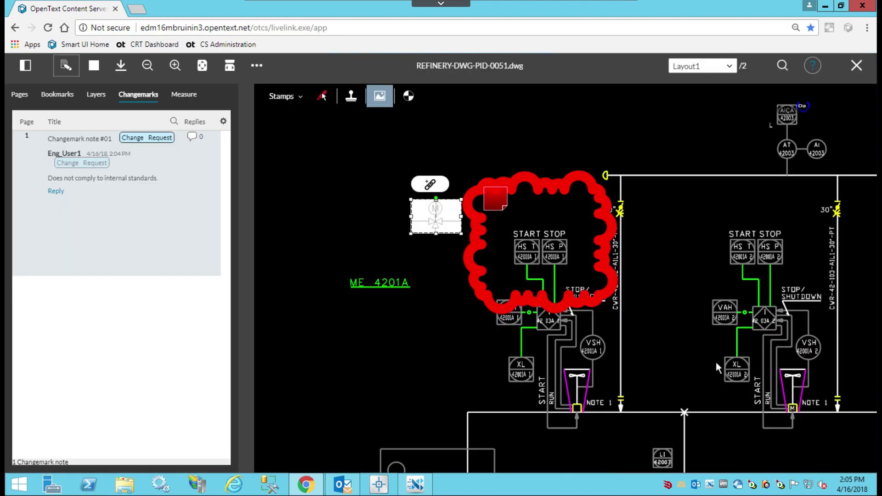
Promote the drawing to Final approval with the comment 'Please review possible compliance issue'
{"action": "left_click", "coordinate": [855, 65]}
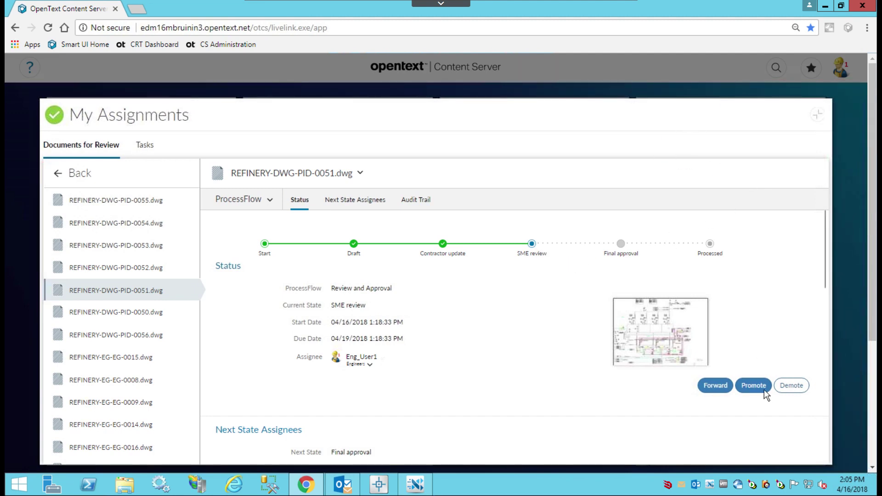
{"action": "left_click", "coordinate": [751, 385]}
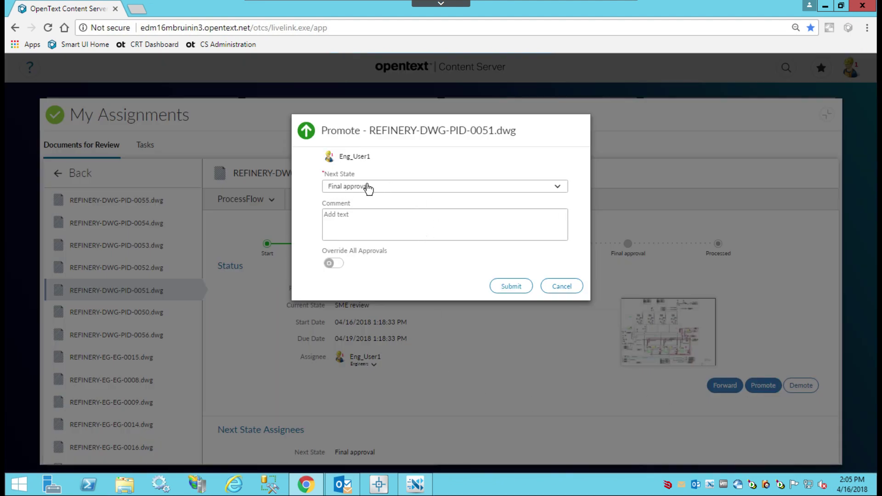
{"action": "left_click", "coordinate": [384, 229]}
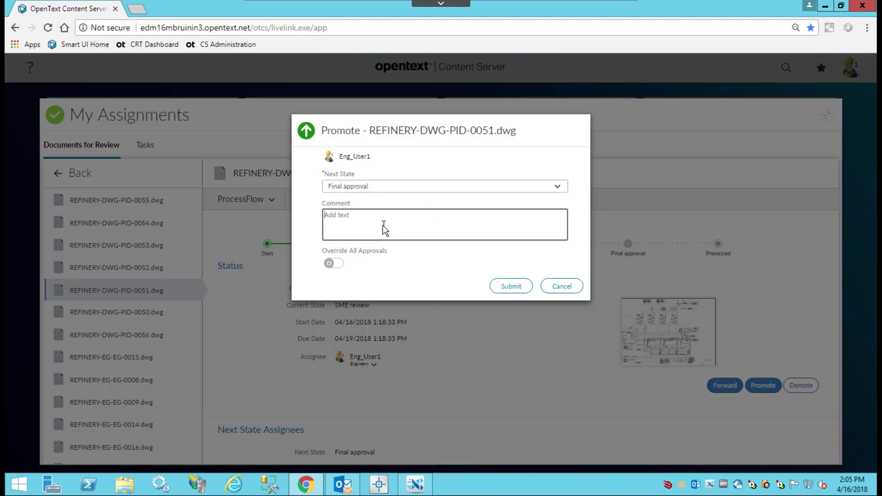
{"action": "type", "text": "zz"}
{"action": "key", "text": "BackSpace"}
{"action": "key", "text": "BackSpace"}
{"action": "type", "text": "Please review possible compliance issue"}
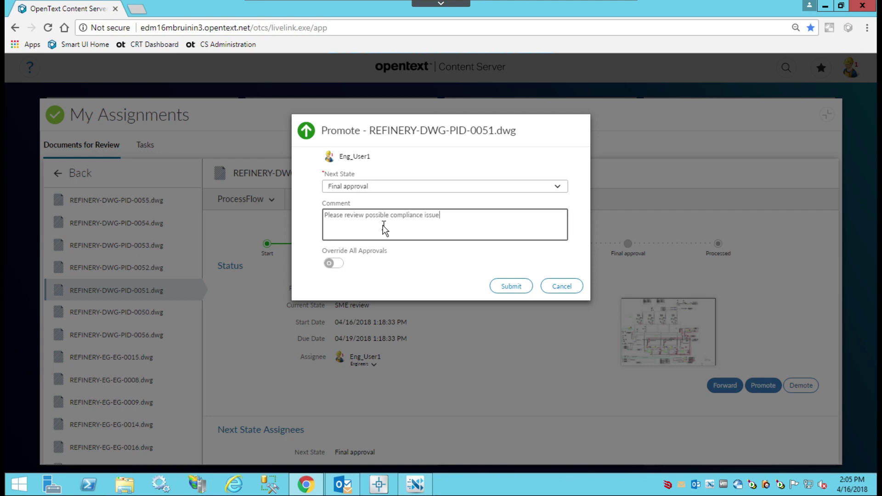
{"action": "left_click", "coordinate": [509, 288]}
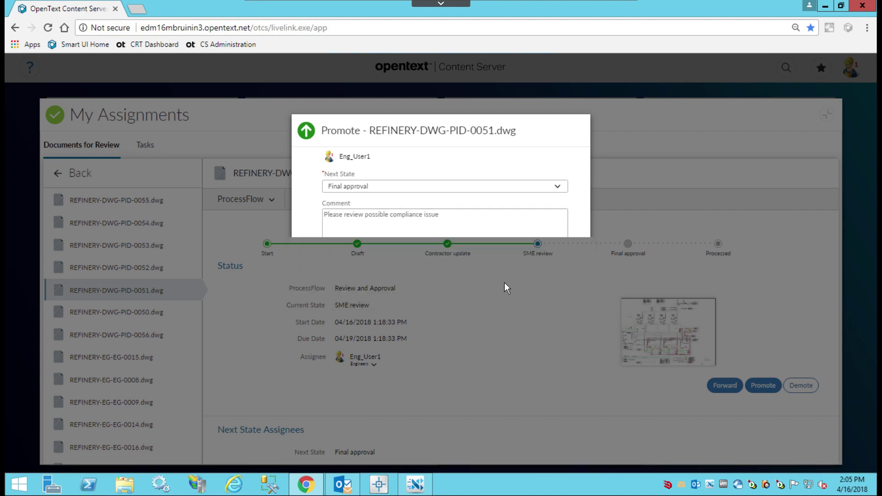
Dismiss the promotion success notification and return to the home dashboard
{"action": "scroll", "coordinate": [505, 283], "scroll_direction": "down", "scroll_amount": 5}
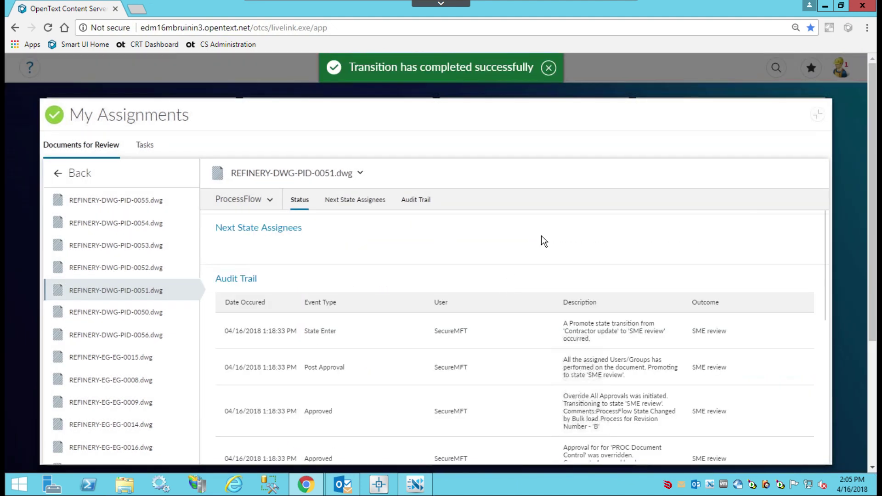
{"action": "left_click", "coordinate": [547, 71]}
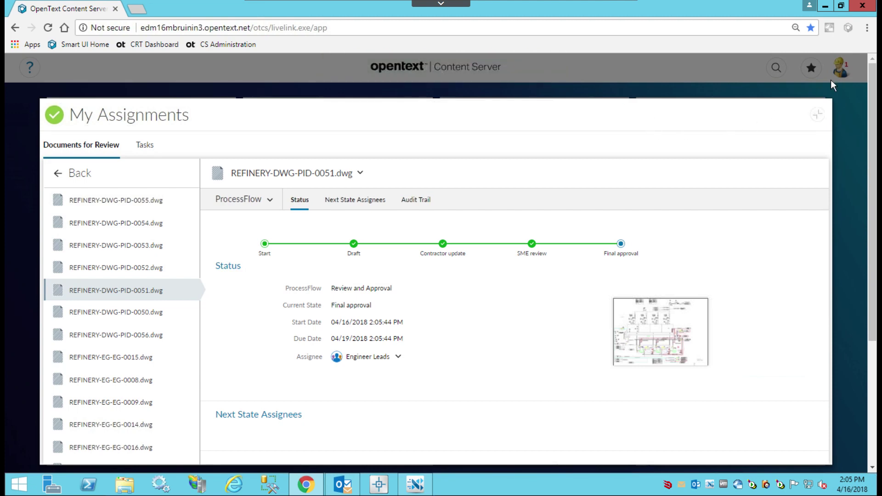
{"action": "left_click", "coordinate": [819, 116]}
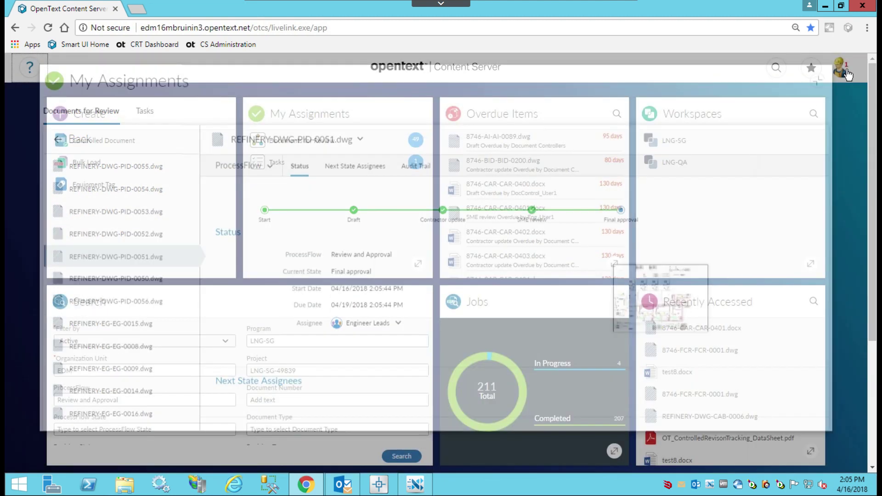
Sign out and sign back in as the first 'pm' project manager account
{"action": "left_click", "coordinate": [846, 71]}
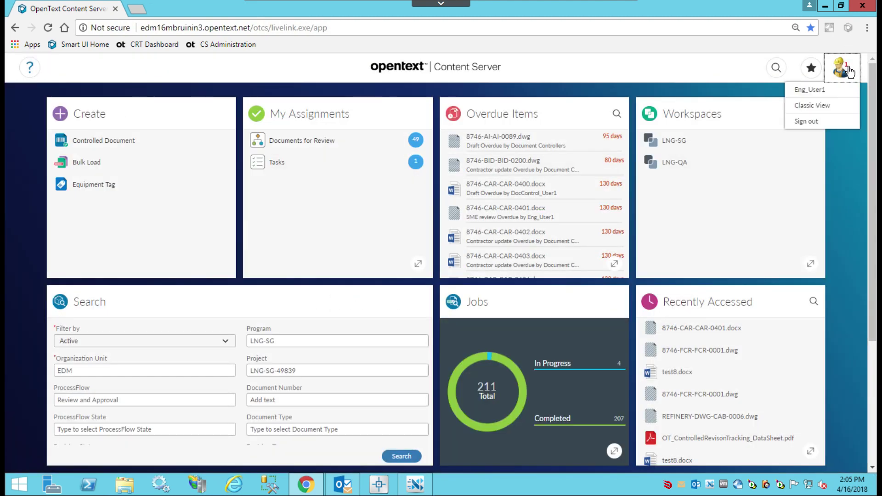
{"action": "left_click", "coordinate": [812, 122]}
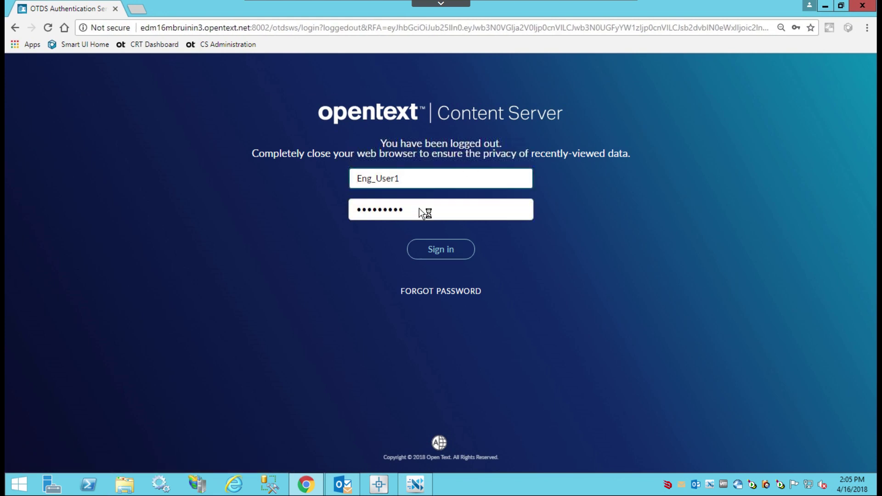
{"action": "left_click", "coordinate": [433, 176]}
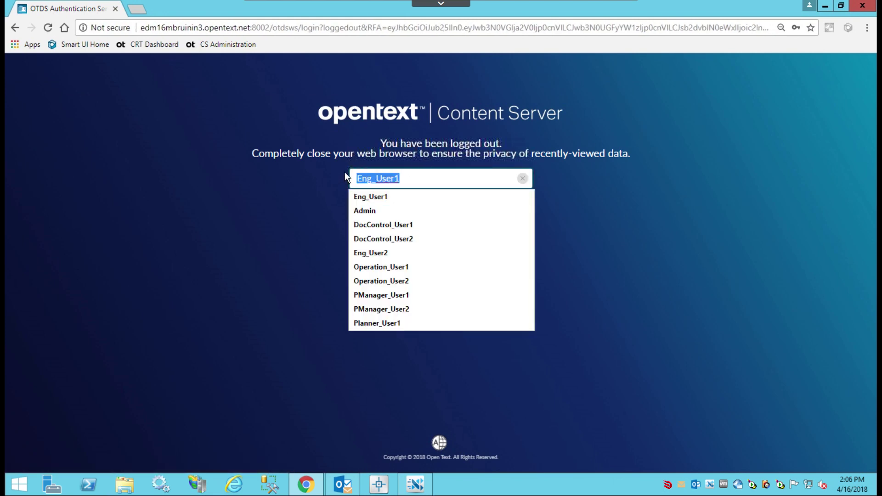
{"action": "type", "text": "pm"}
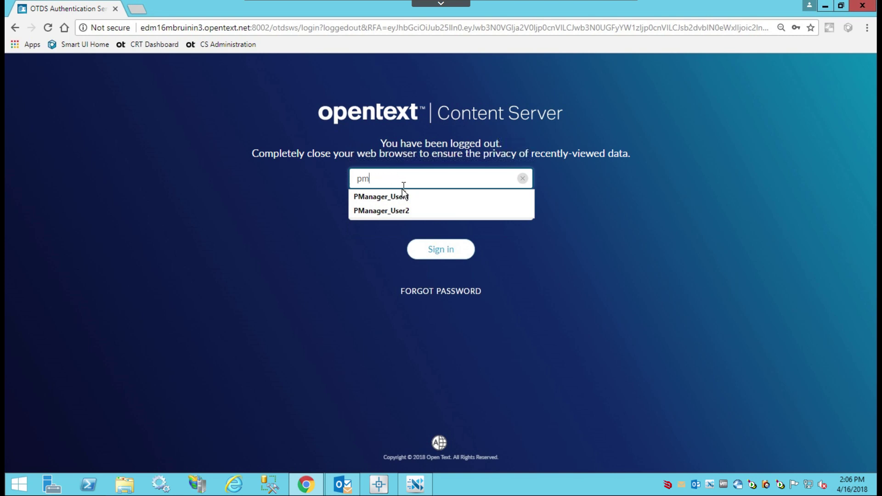
{"action": "left_click", "coordinate": [394, 196]}
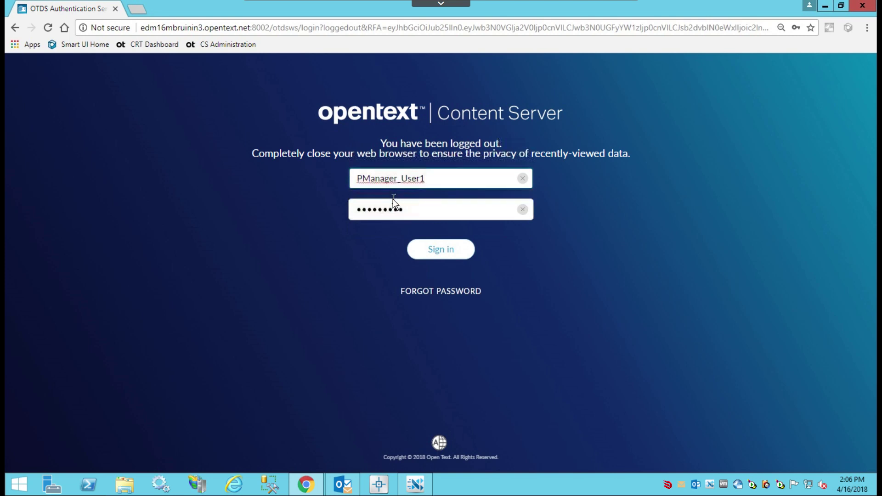
{"action": "key", "text": "Return"}
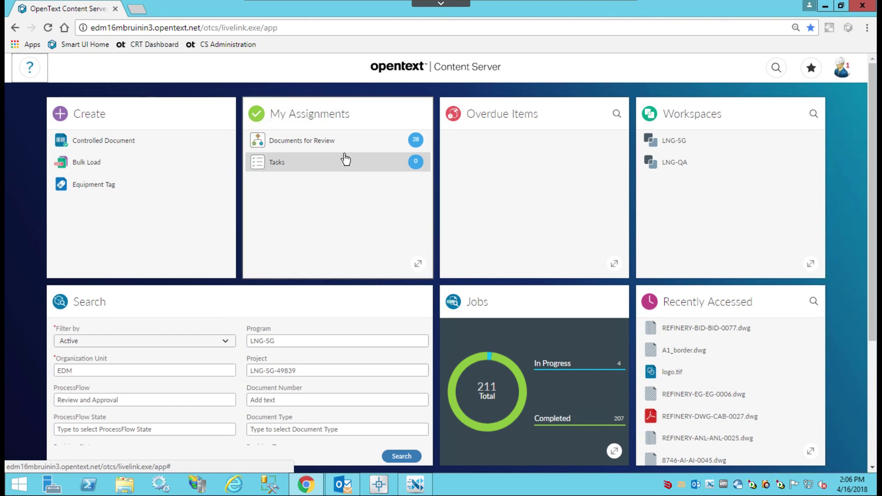
From Documents for Review, open REFINERY-DWG-PID-0051.dwg's status and view its drawing
{"action": "left_click", "coordinate": [325, 141]}
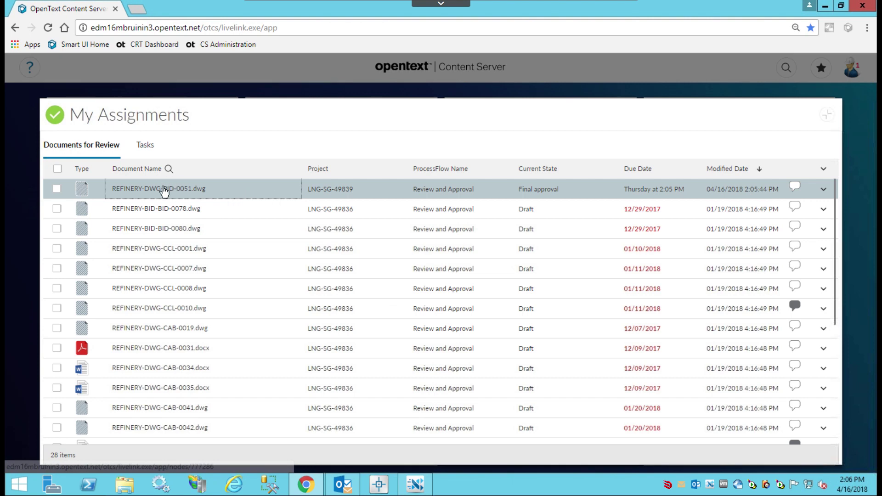
{"action": "mouse_move", "coordinate": [164, 191]}
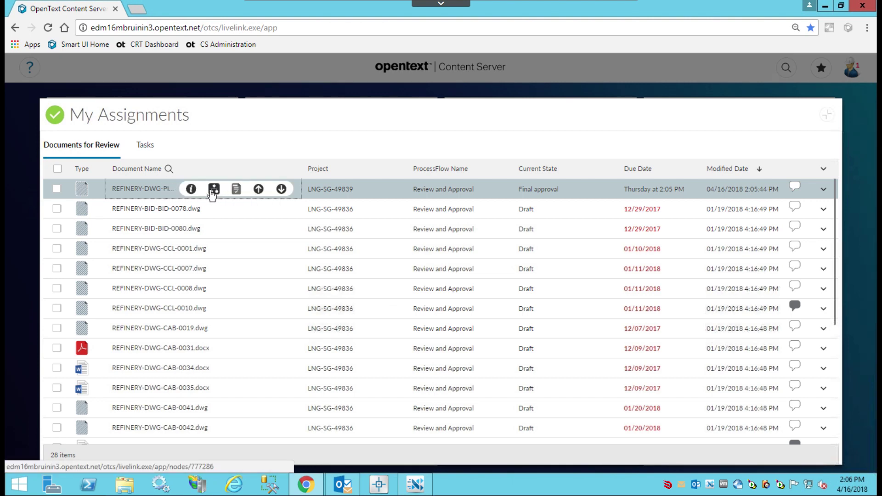
{"action": "left_click", "coordinate": [214, 190]}
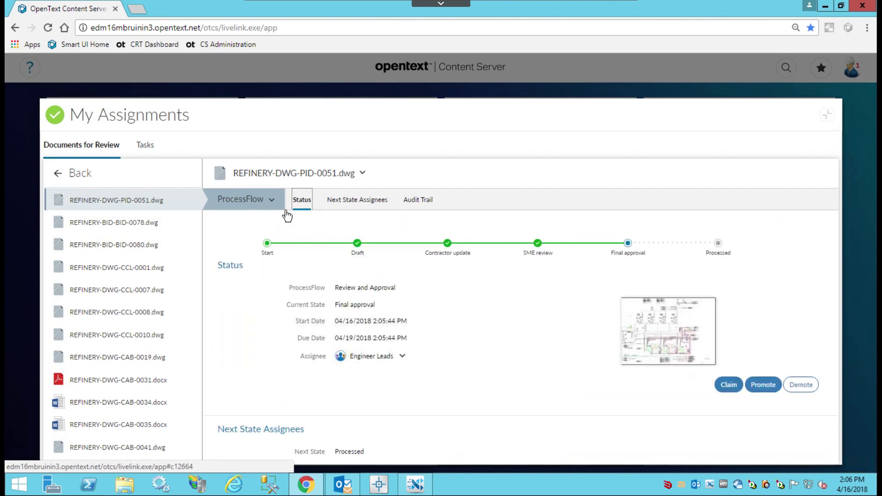
{"action": "left_click", "coordinate": [666, 334]}
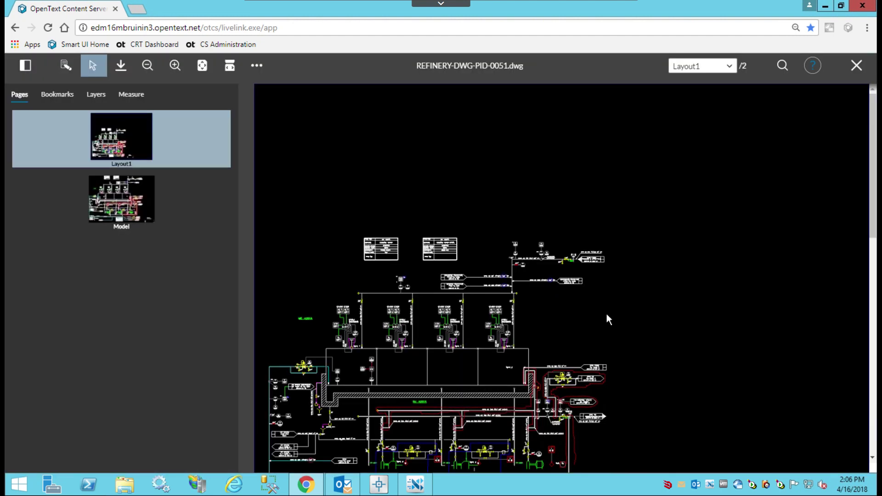
Open the engineer's compliance-issues markup file for editing on the drawing
{"action": "left_click", "coordinate": [66, 65]}
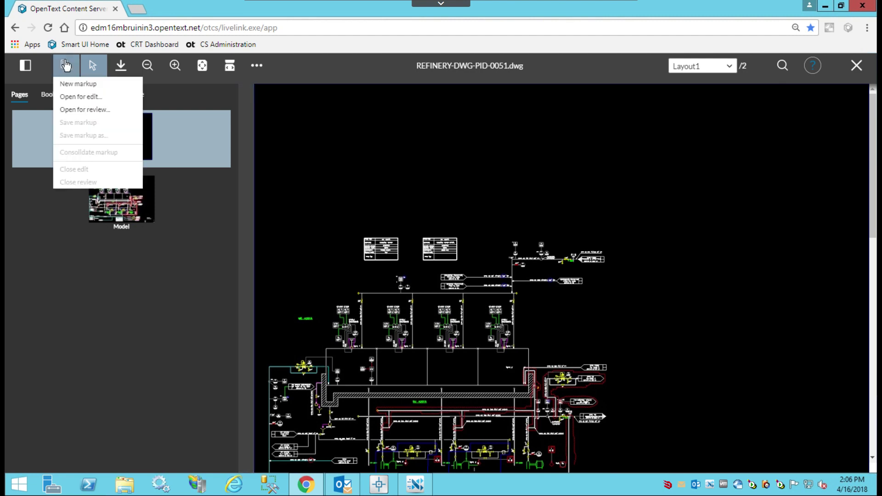
{"action": "left_click", "coordinate": [92, 97]}
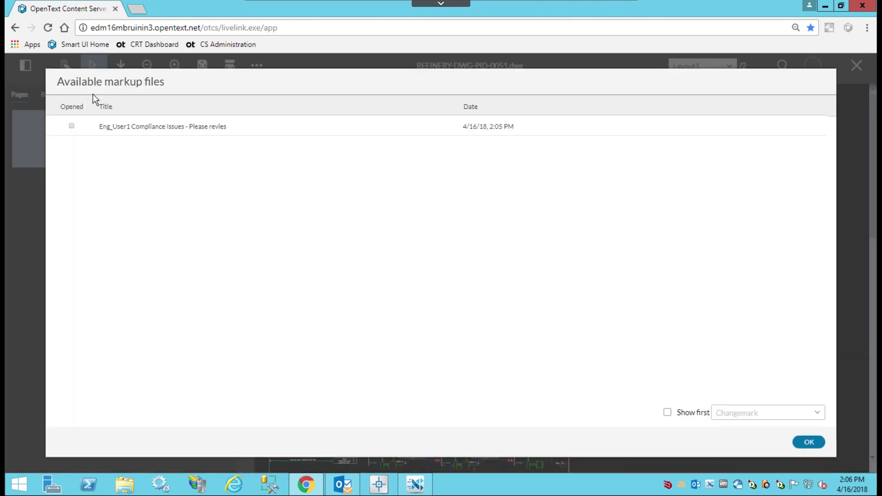
{"action": "left_click", "coordinate": [69, 128]}
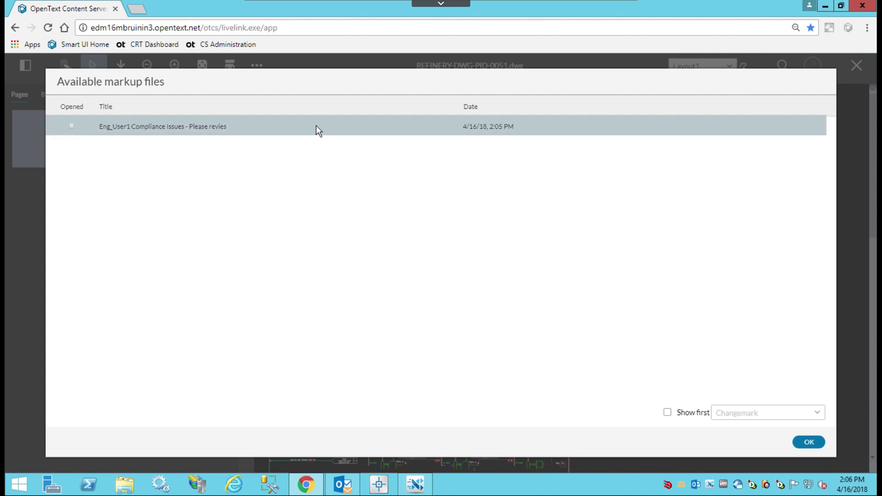
{"action": "left_click", "coordinate": [72, 126]}
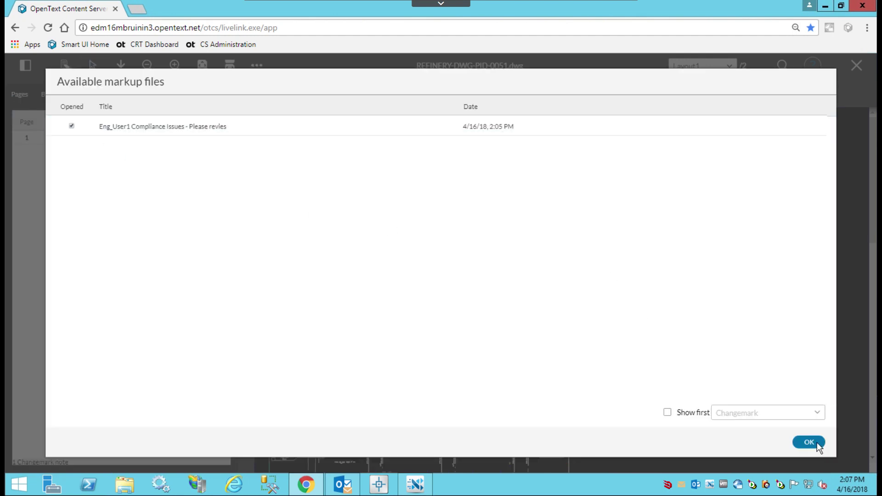
{"action": "left_click", "coordinate": [802, 442]}
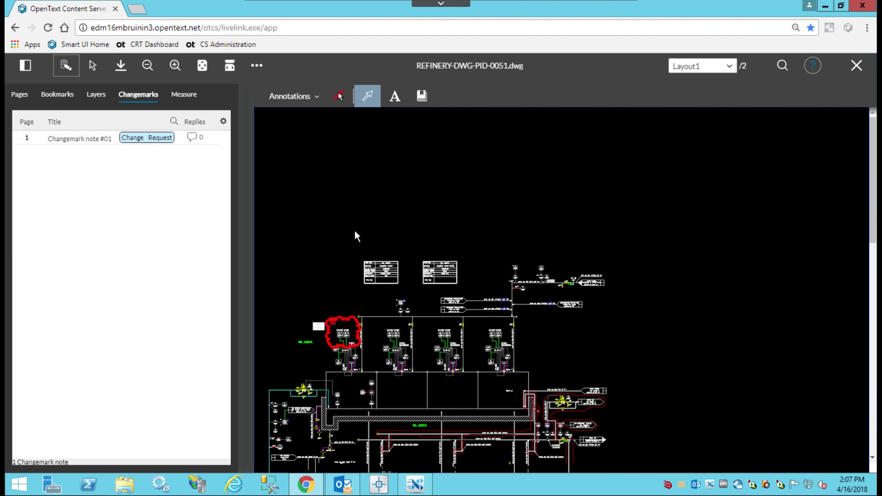
Post an Approved reply on note #01: 'Compliance issue confirmed - Assign to EPC for action'
{"action": "left_click", "coordinate": [91, 139]}
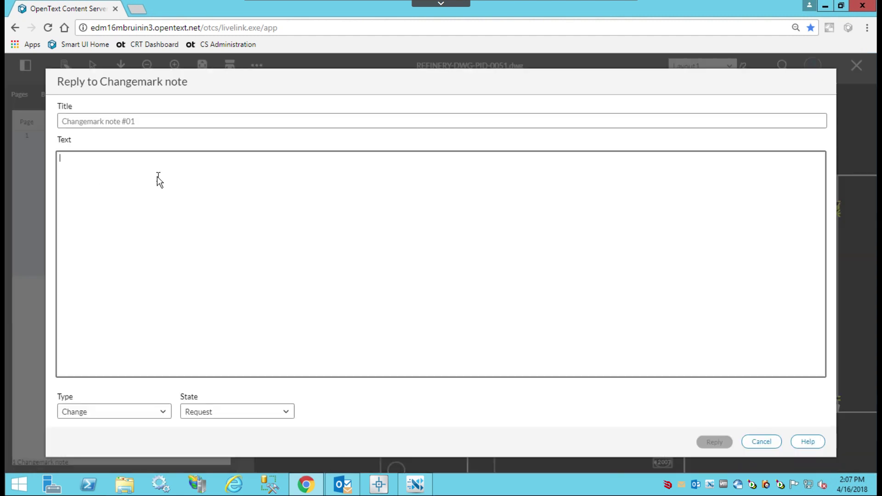
{"action": "type", "text": "Co,"}
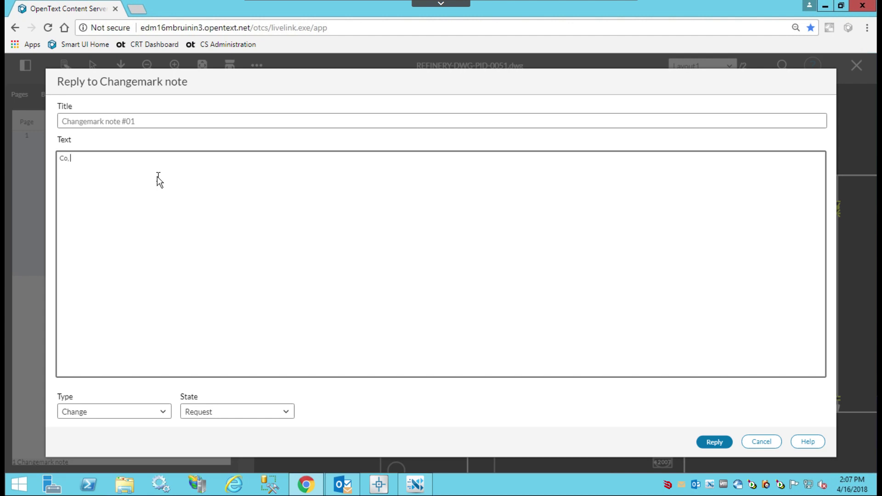
{"action": "type", "text": "mpliance issue confirmed - Assign to"}
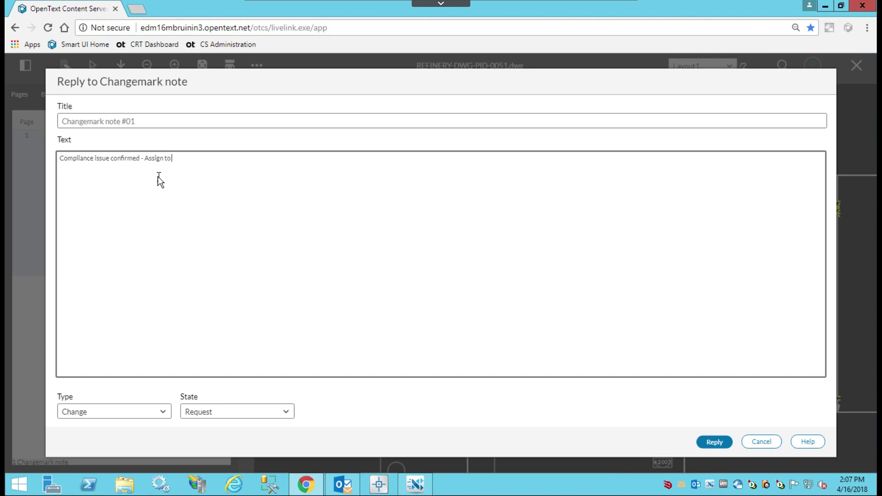
{"action": "type", "text": " EPC for action"}
{"action": "left_click", "coordinate": [286, 412]}
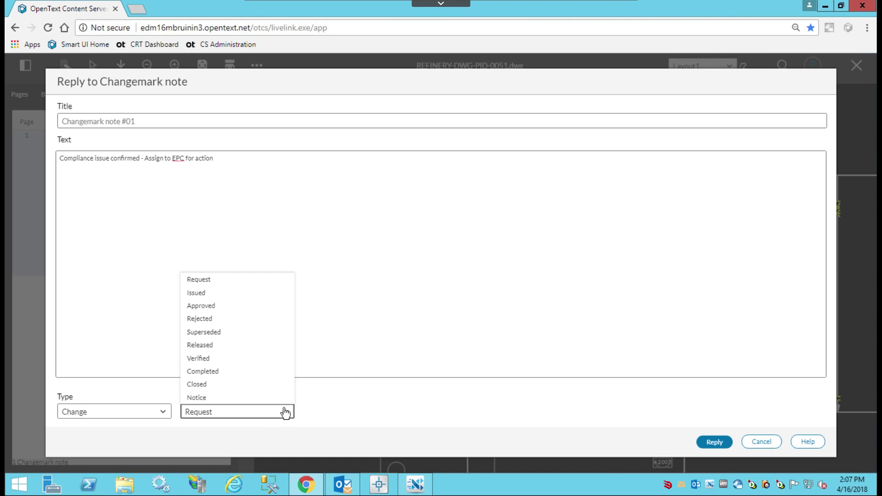
{"action": "left_click", "coordinate": [214, 306]}
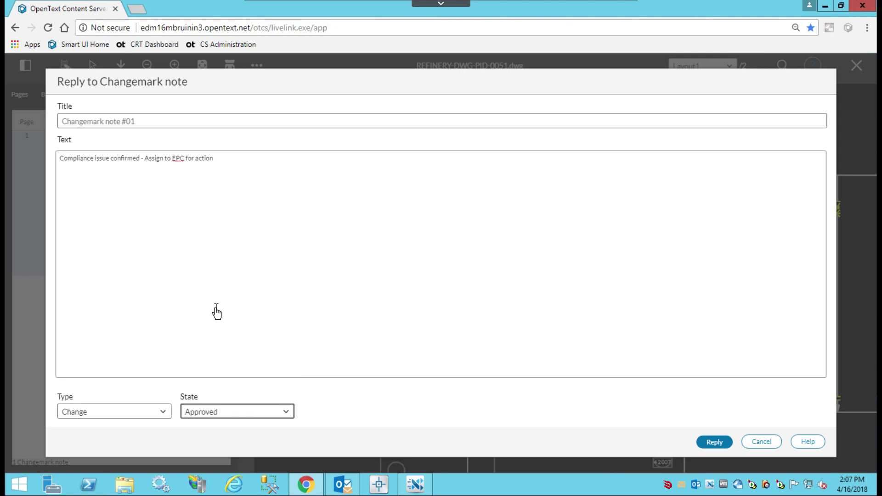
{"action": "left_click", "coordinate": [709, 444]}
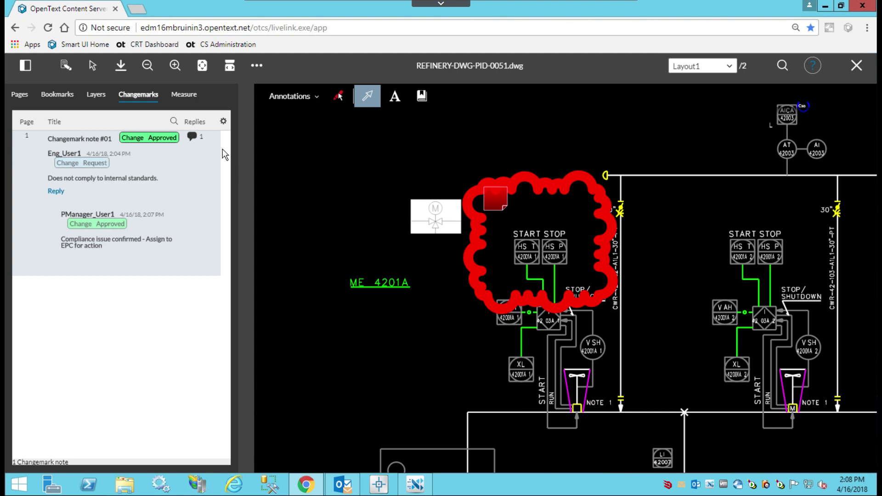
Save the current markup as a new markup named 'PManater_User1 Confirm'
{"action": "left_click", "coordinate": [67, 67]}
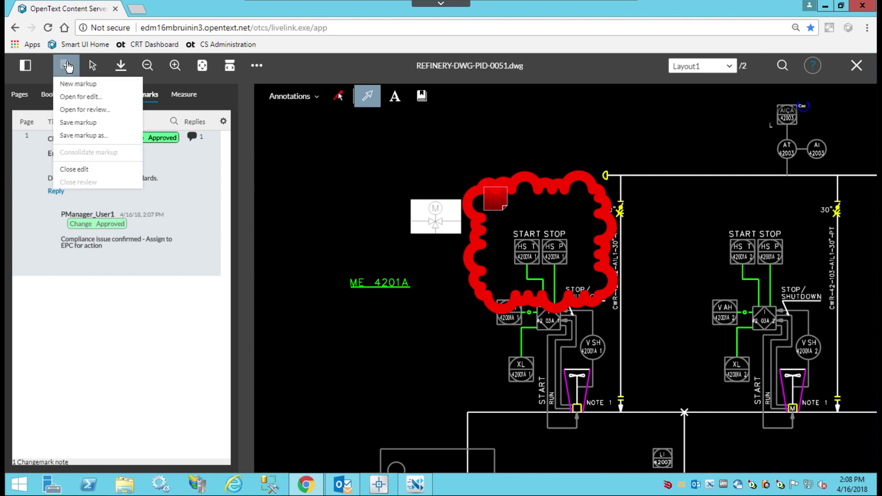
{"action": "left_click", "coordinate": [87, 136]}
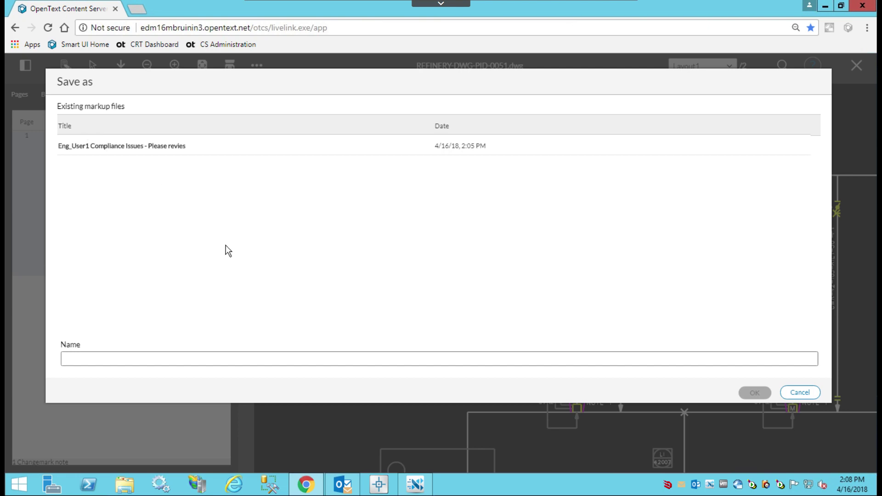
{"action": "left_click", "coordinate": [170, 352]}
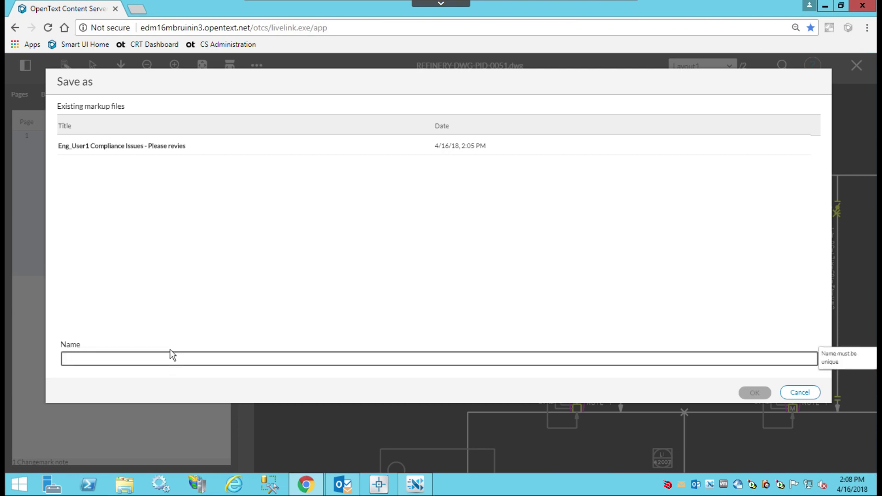
{"action": "type", "text": "PManater"}
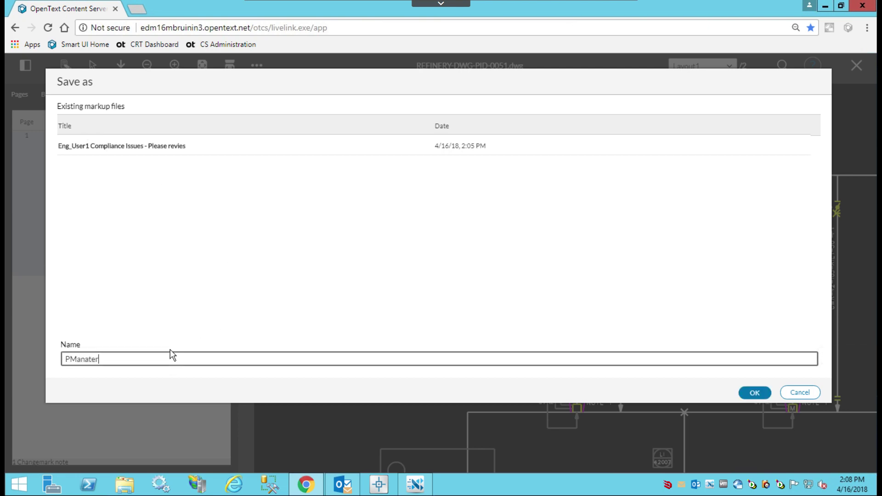
{"action": "type", "text": "_User1 Confirmed"}
{"action": "left_click", "coordinate": [752, 393]}
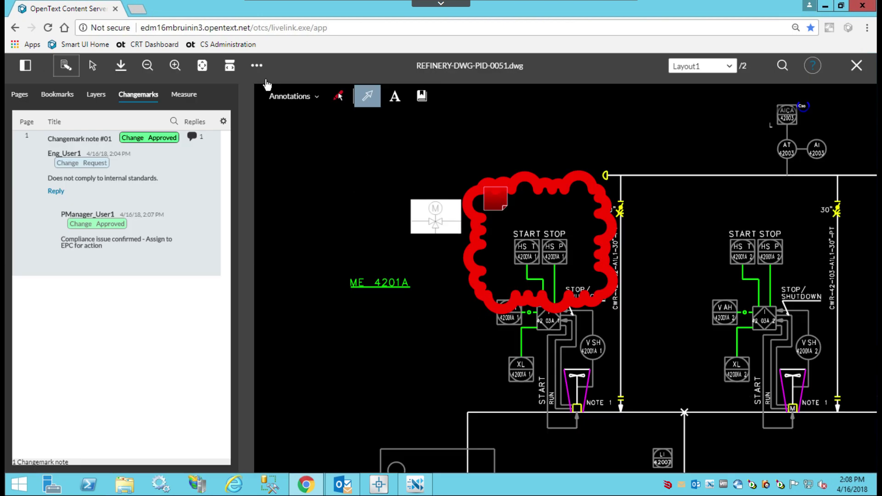
Publish REFINERY-DWG-PID-0051.dwg to PDF with markups and save it as a new version
{"action": "left_click", "coordinate": [256, 66]}
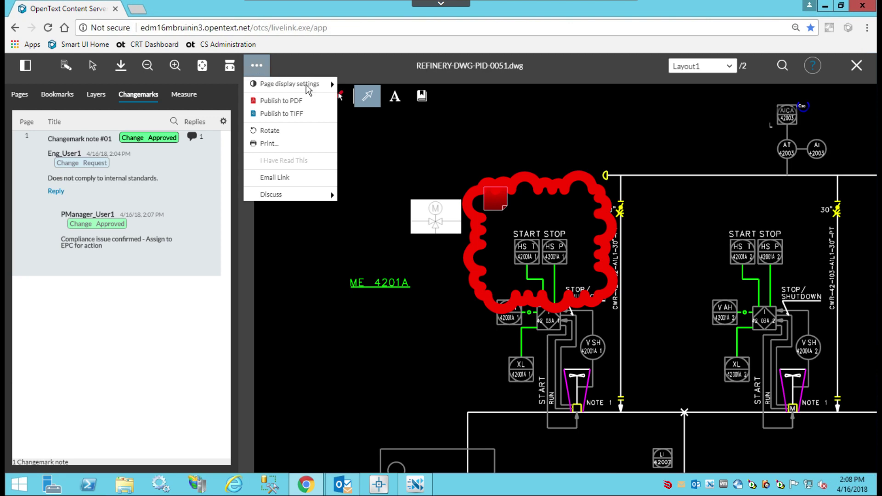
{"action": "left_click", "coordinate": [279, 101]}
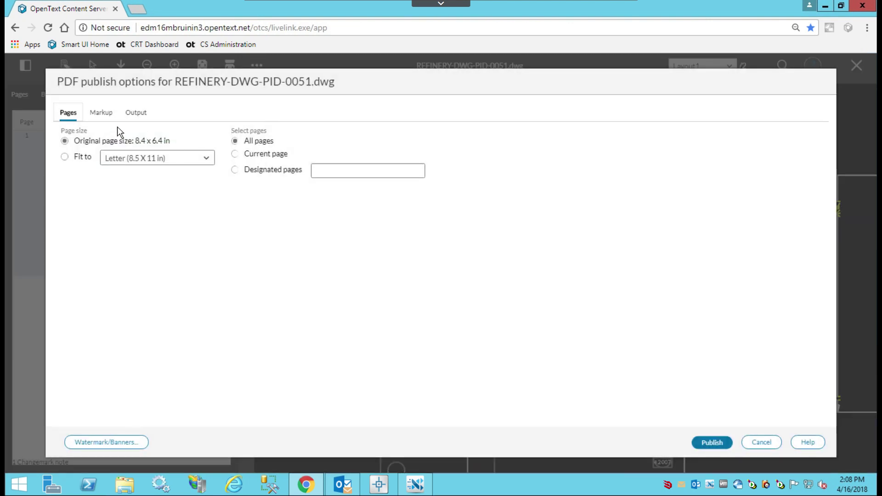
{"action": "left_click", "coordinate": [103, 113]}
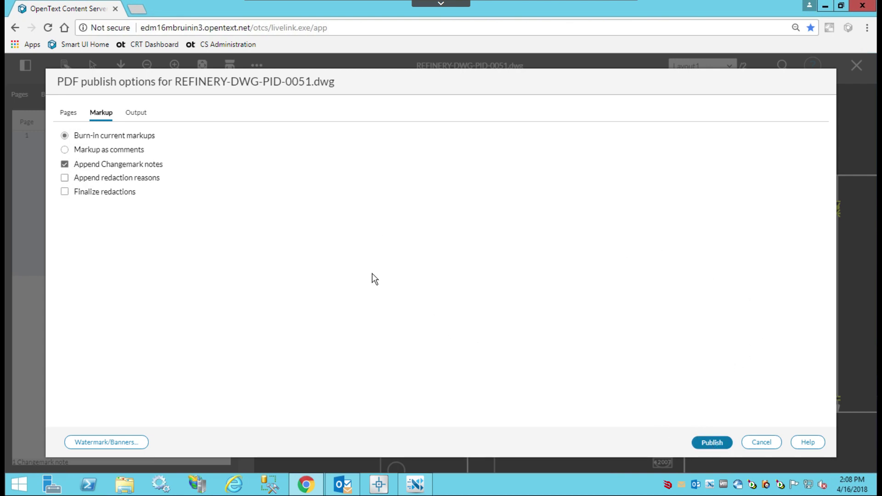
{"action": "left_click", "coordinate": [138, 115]}
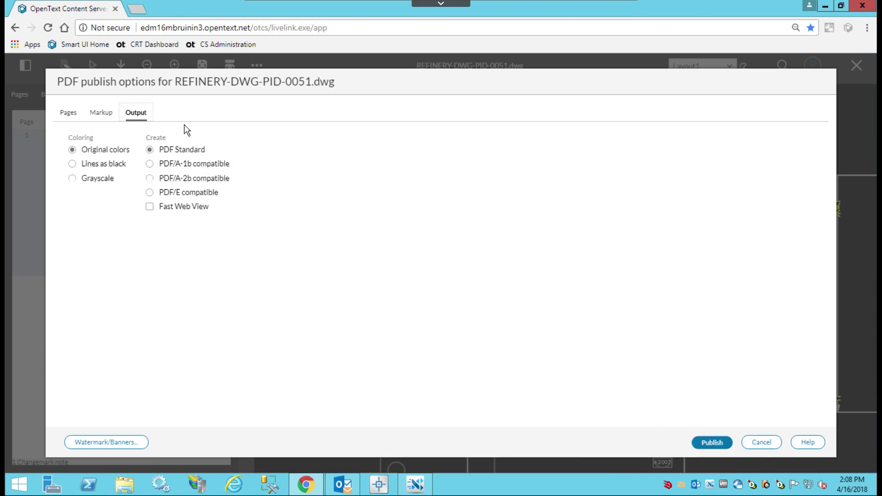
{"action": "left_click", "coordinate": [712, 440]}
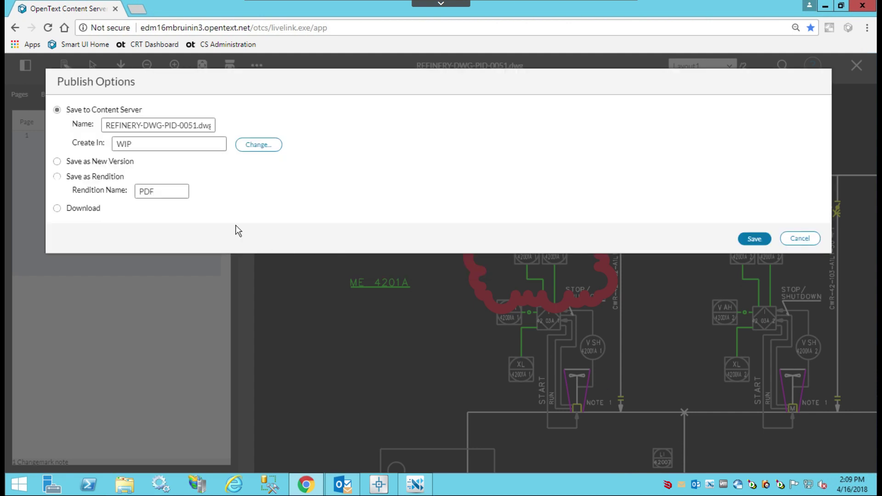
{"action": "left_click", "coordinate": [58, 162]}
{"action": "left_click", "coordinate": [753, 242]}
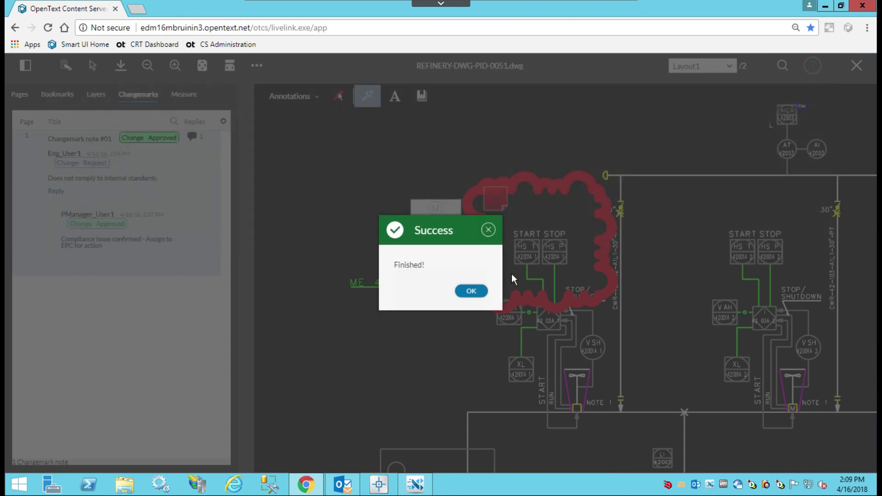
{"action": "left_click", "coordinate": [471, 291]}
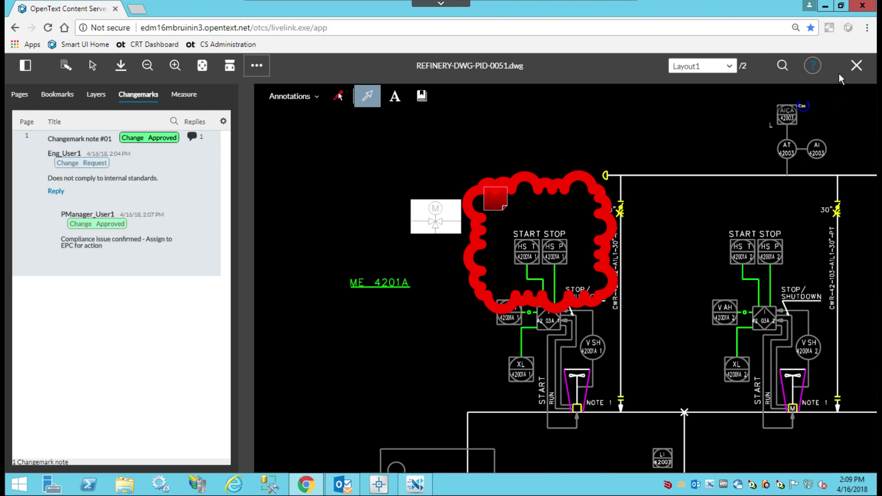
Close the viewer, reload the page and reopen Documents for Review to see PID-0051 updated
{"action": "left_click", "coordinate": [856, 66]}
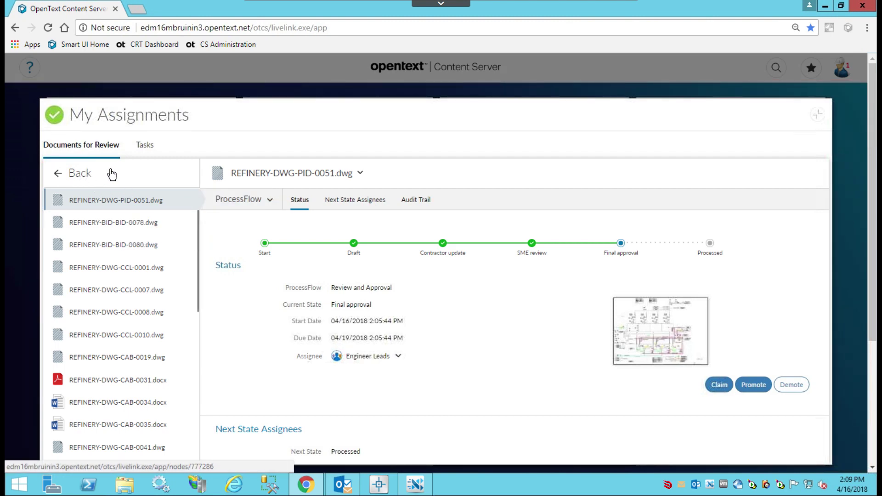
{"action": "left_click", "coordinate": [79, 177]}
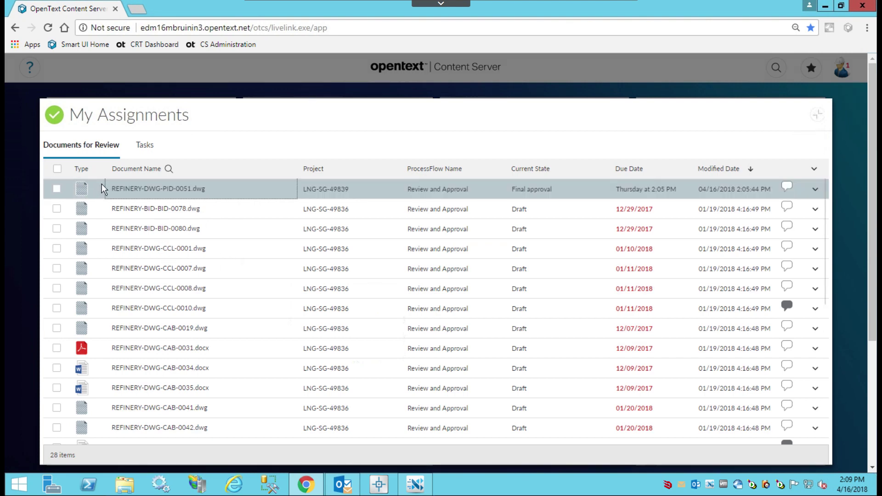
{"action": "mouse_move", "coordinate": [108, 182]}
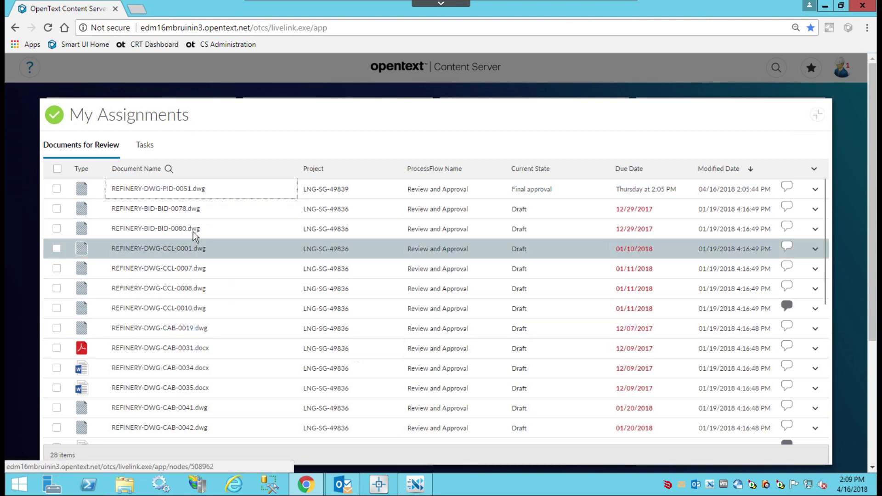
{"action": "mouse_move", "coordinate": [194, 234]}
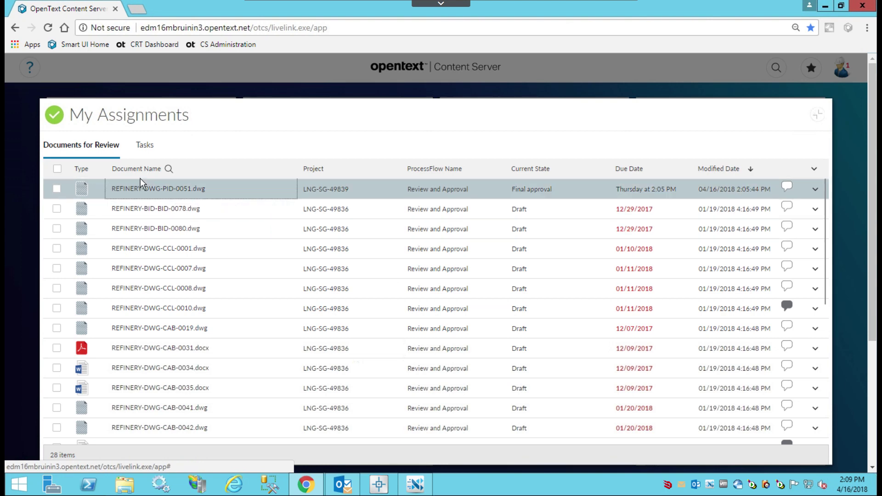
{"action": "left_click", "coordinate": [48, 28]}
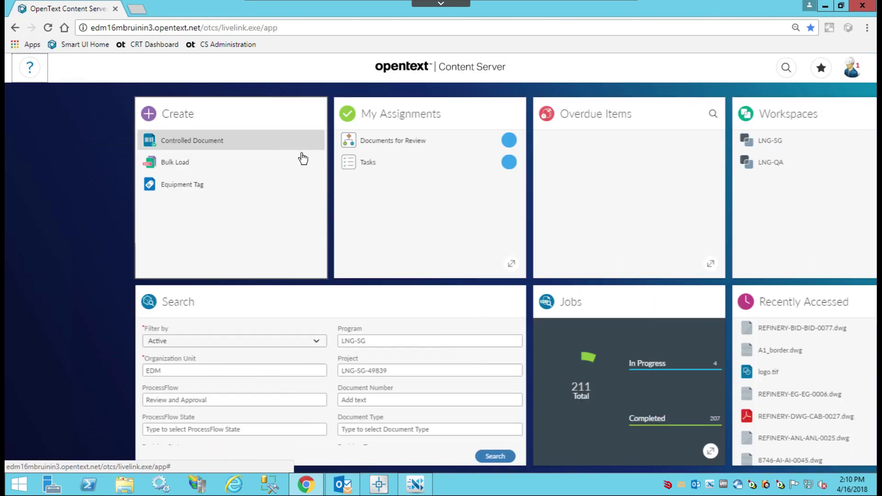
{"action": "left_click", "coordinate": [319, 143]}
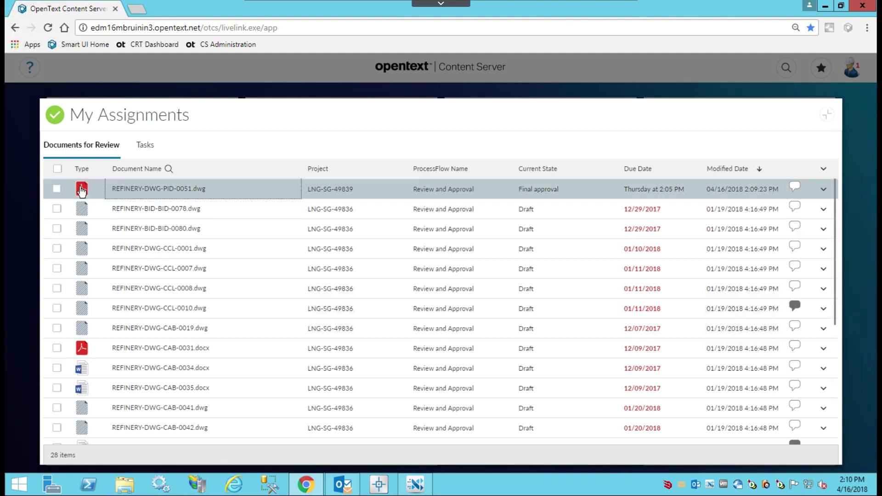
View pages 2 and 3 of REFINERY-DWG-PID-0051.dwg with its changemarks, then close Chrome
{"action": "left_click", "coordinate": [144, 190]}
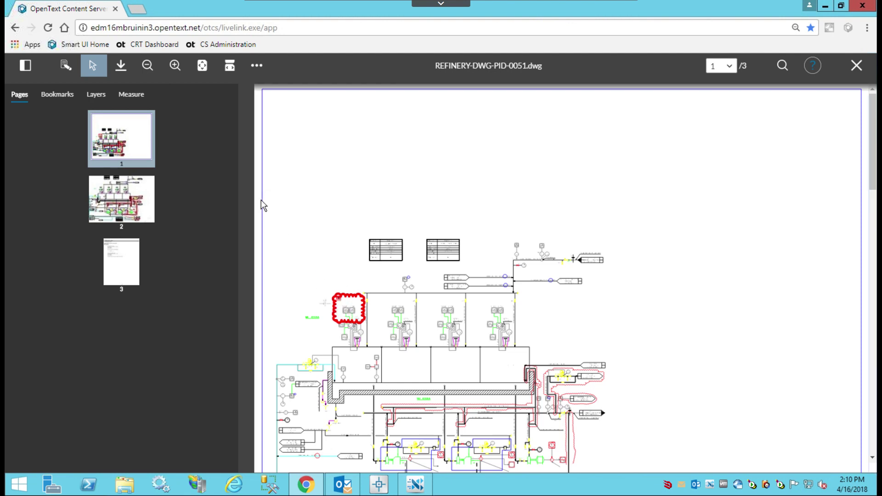
{"action": "left_click", "coordinate": [175, 66]}
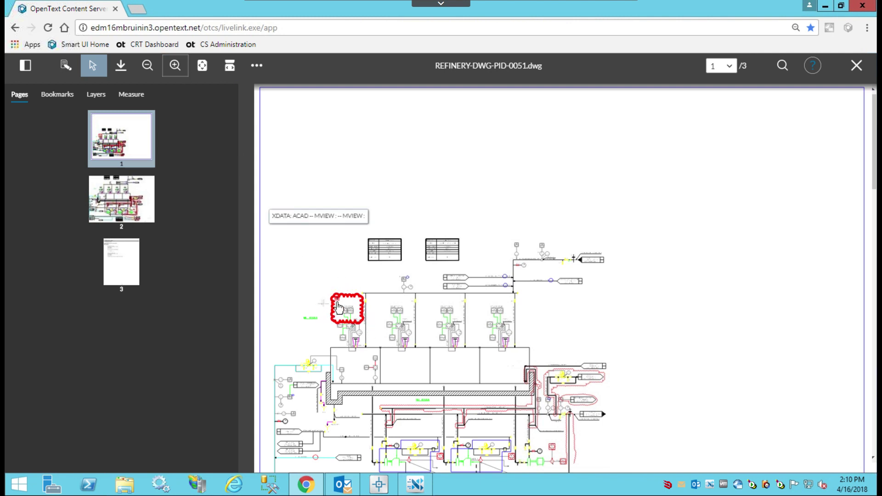
{"action": "left_click", "coordinate": [118, 209]}
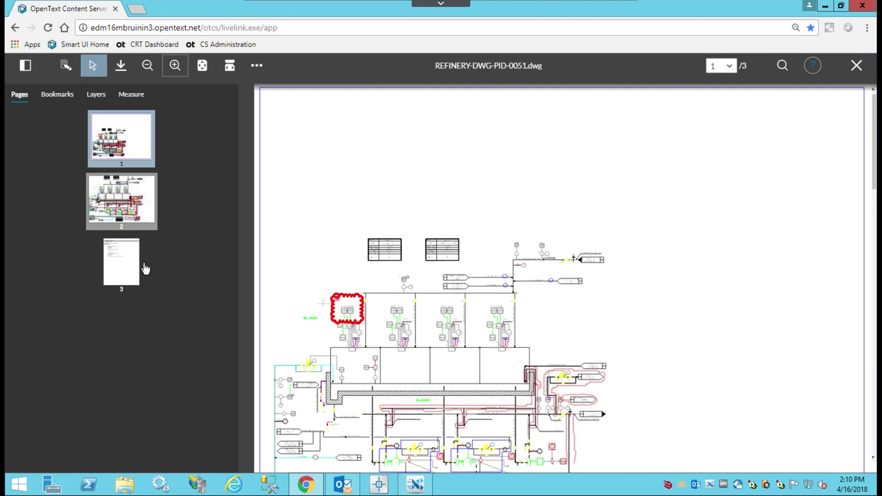
{"action": "left_click", "coordinate": [115, 274]}
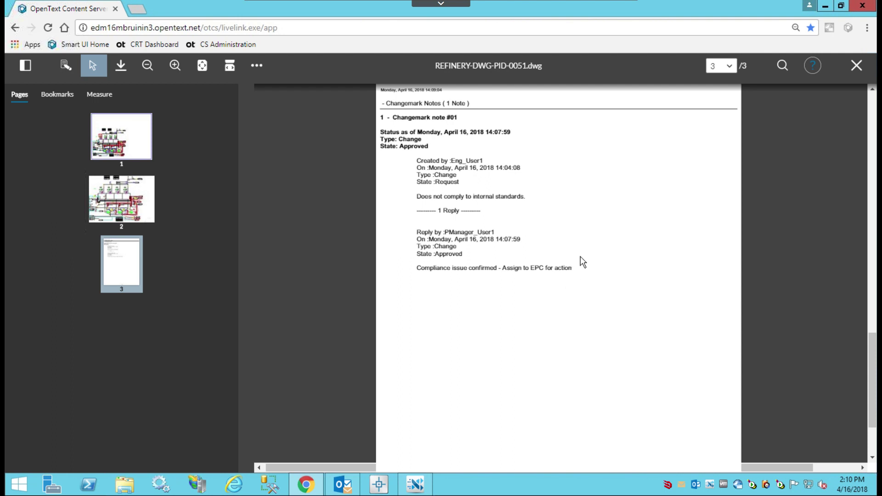
{"action": "left_click", "coordinate": [861, 7]}
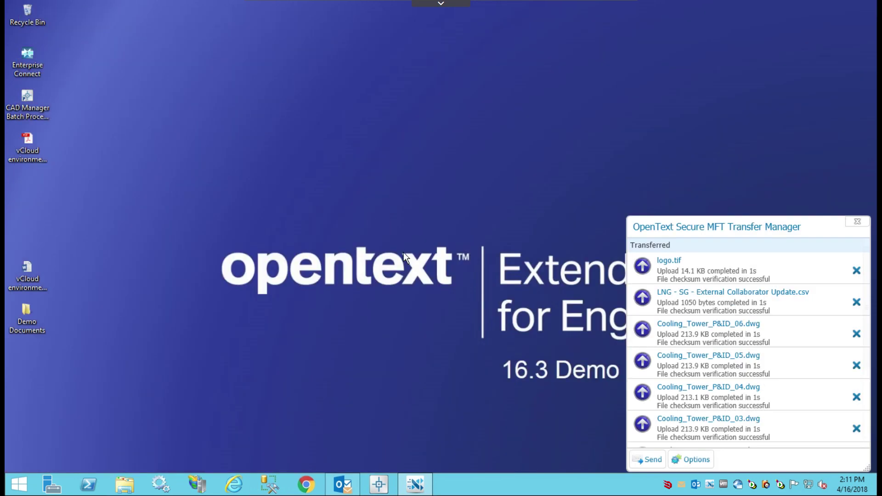
Relaunch Chrome and sign in with the saved engineer account
{"action": "left_click", "coordinate": [307, 483]}
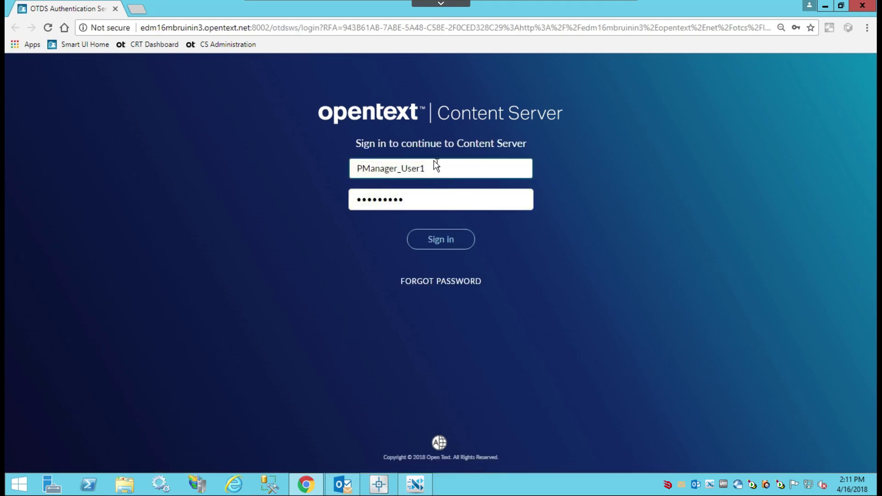
{"action": "double_click", "coordinate": [437, 168]}
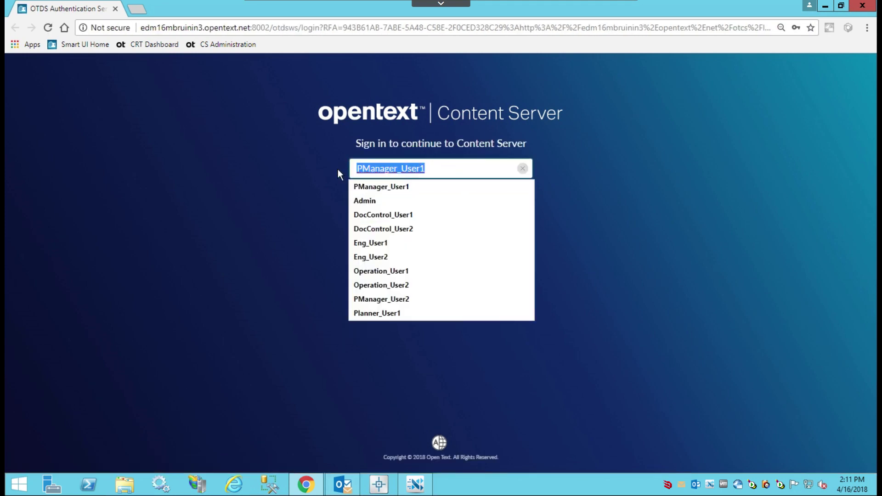
{"action": "left_click", "coordinate": [362, 243]}
{"action": "left_click", "coordinate": [436, 242]}
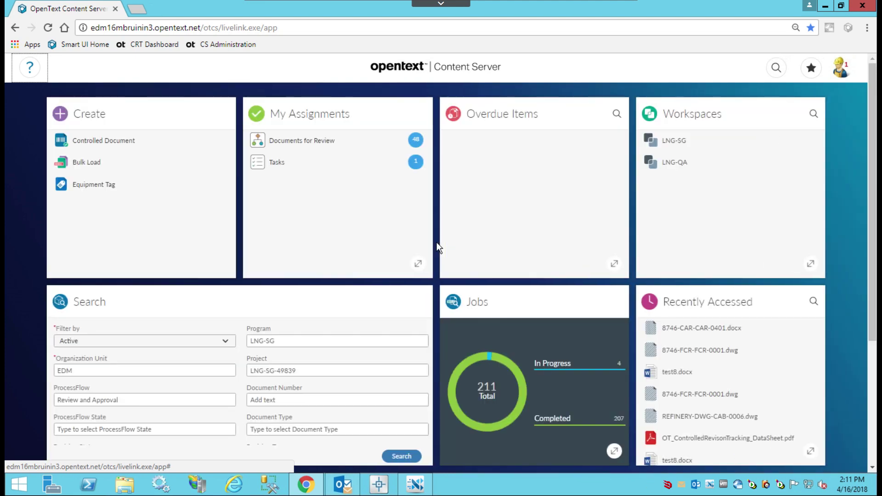
Open Documents for Review and select PID-0055 and PID-0056, leaving PID-0053 unselected
{"action": "left_click", "coordinate": [309, 144]}
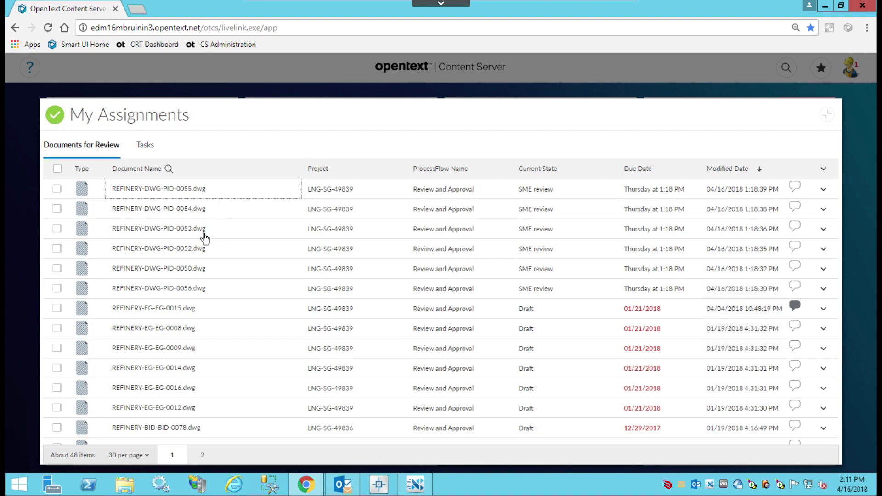
{"action": "mouse_move", "coordinate": [189, 230]}
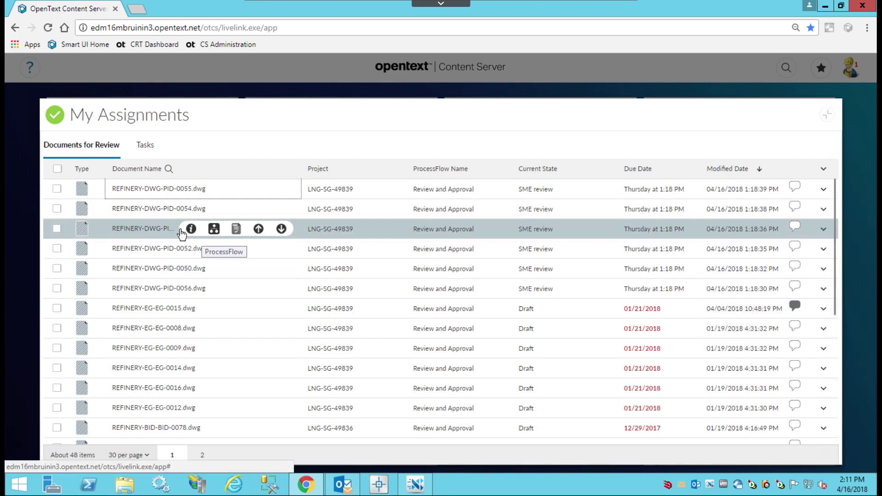
{"action": "left_click", "coordinate": [56, 229]}
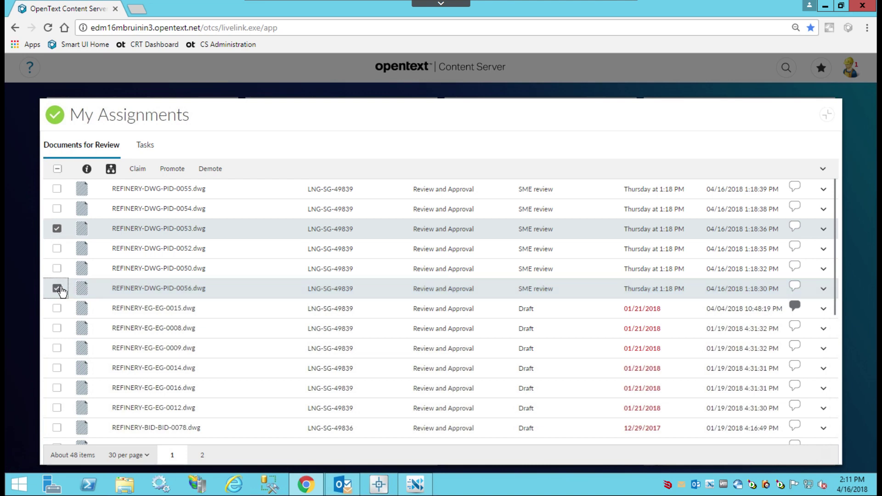
{"action": "left_click", "coordinate": [57, 290]}
{"action": "left_click", "coordinate": [57, 228]}
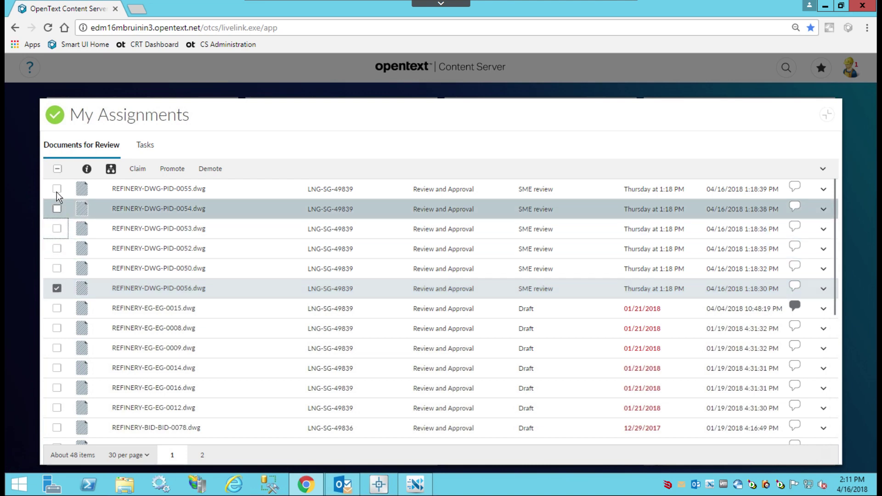
{"action": "left_click", "coordinate": [57, 189]}
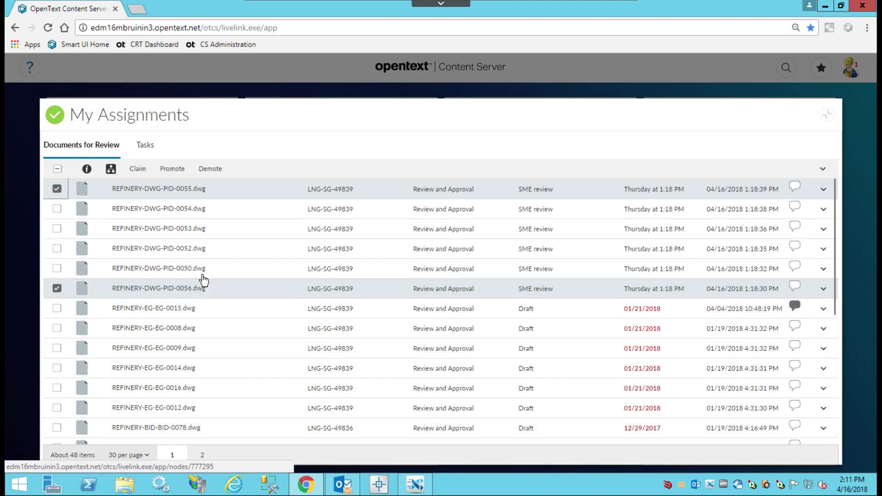
Promote both drawings with the comment 'Engineering Review Complete - No issues found'
{"action": "left_click", "coordinate": [172, 173]}
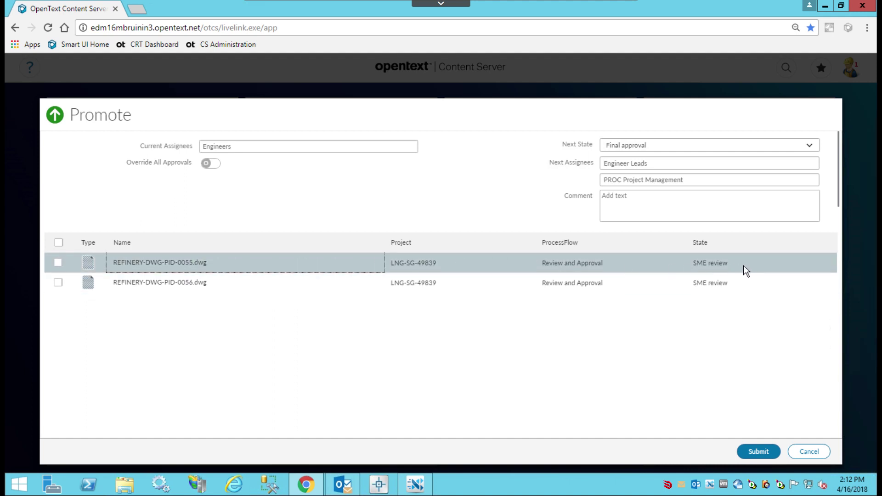
{"action": "left_click", "coordinate": [630, 192]}
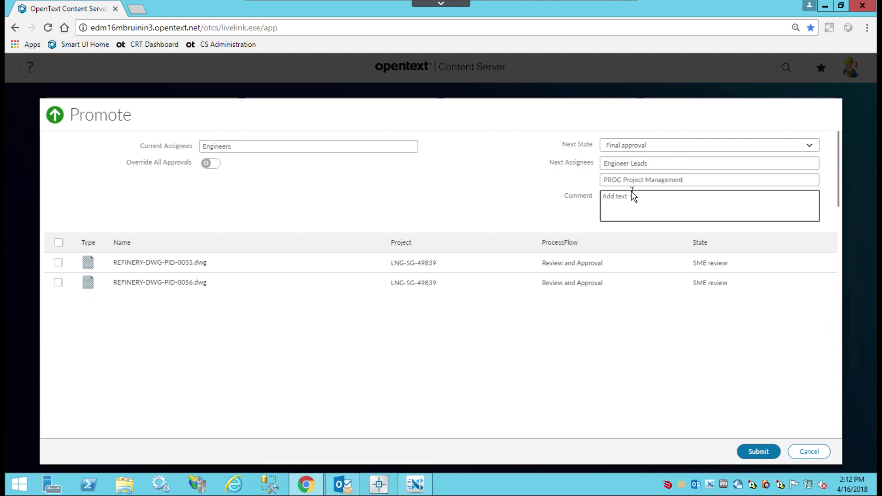
{"action": "type", "text": "Engineeri"}
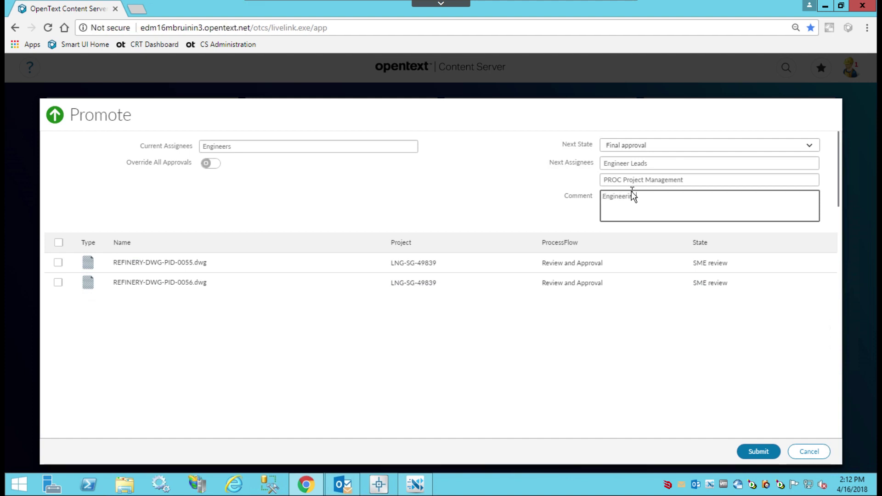
{"action": "type", "text": "ng Review Complete - No is"}
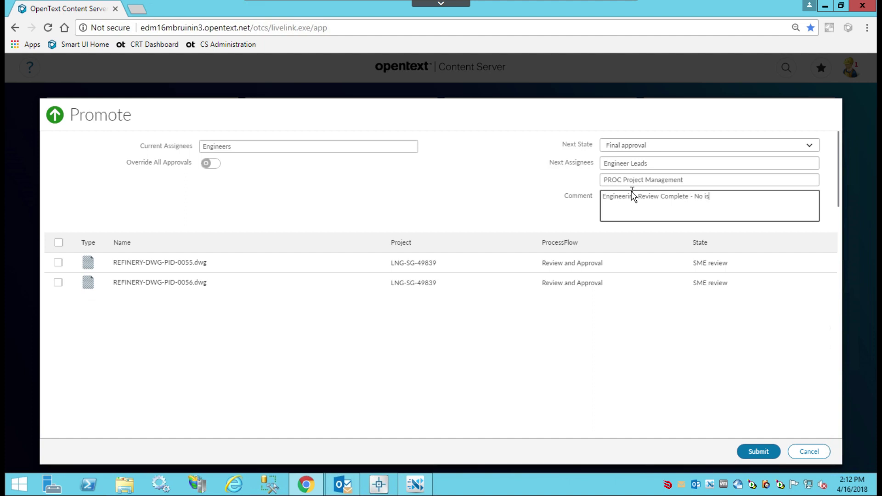
{"action": "type", "text": "sues found"}
{"action": "left_click", "coordinate": [752, 451]}
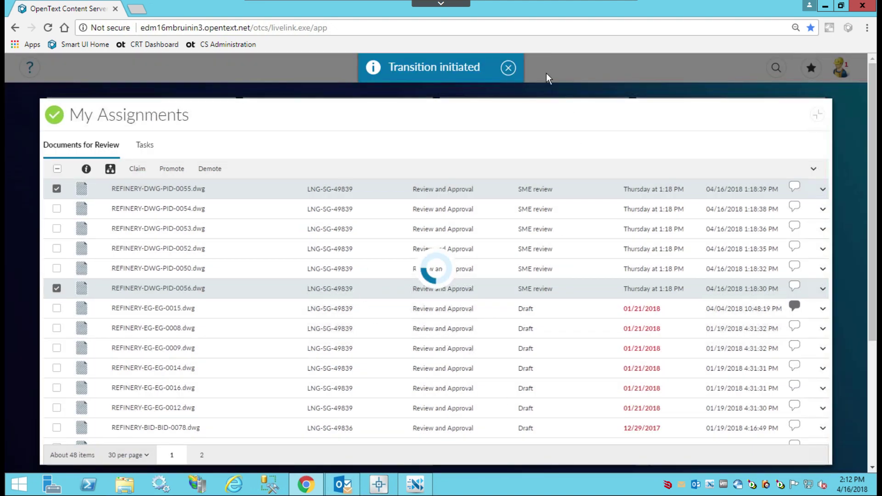
{"action": "left_click", "coordinate": [508, 68]}
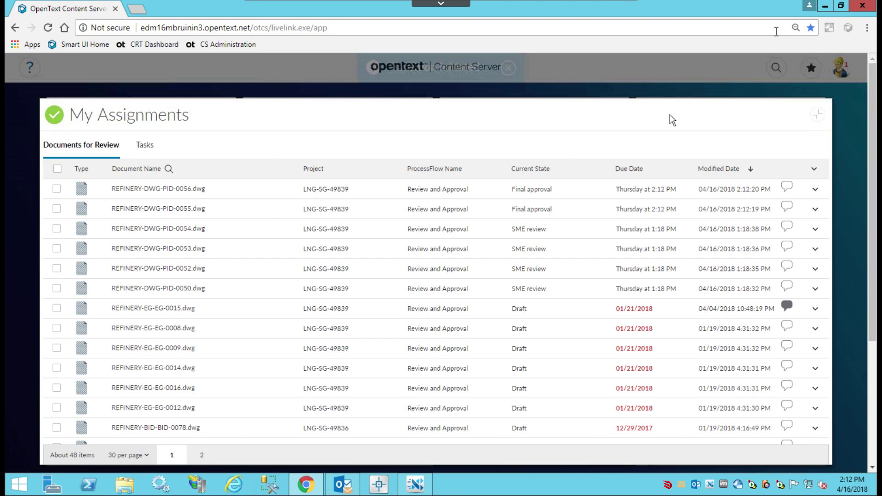
Switch accounts by picking the 'pm' project manager username from autofill and signing in
{"action": "left_click", "coordinate": [825, 6]}
{"action": "left_click", "coordinate": [307, 486]}
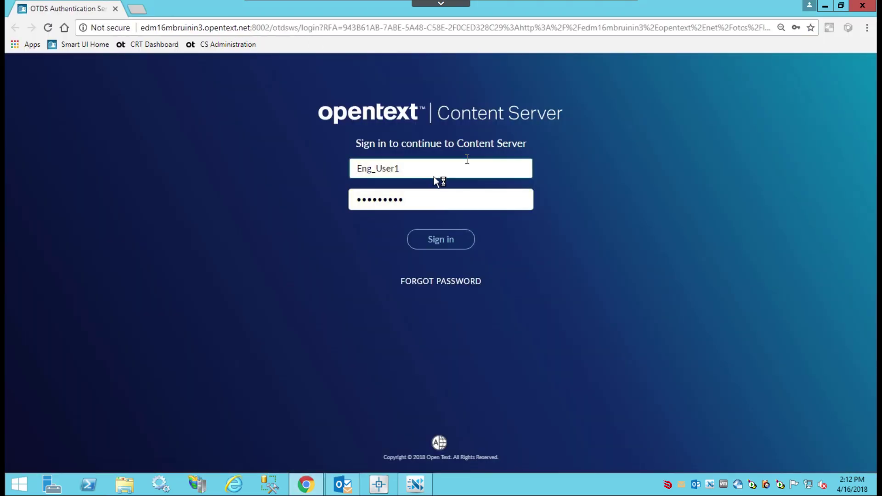
{"action": "double_click", "coordinate": [352, 168]}
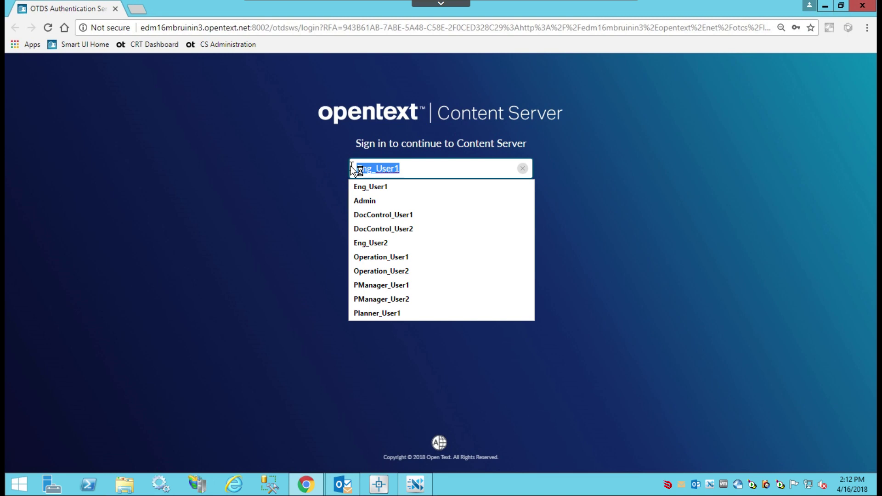
{"action": "type", "text": "pm"}
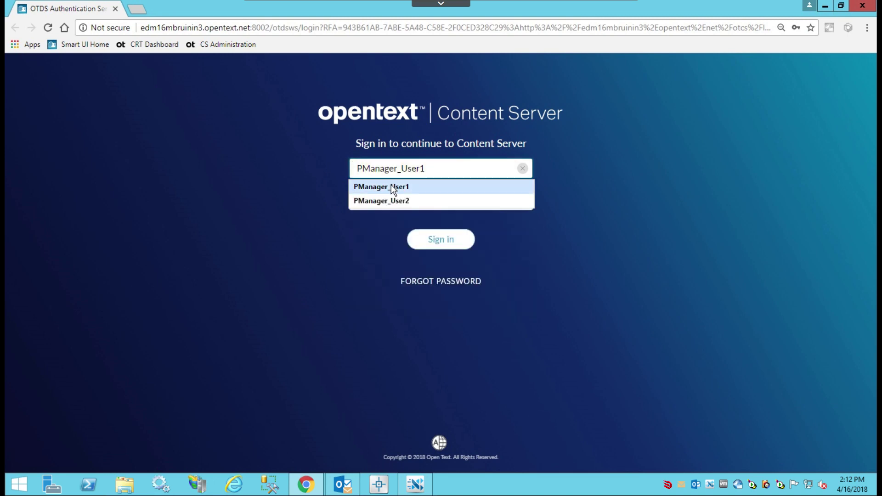
{"action": "left_click", "coordinate": [364, 187]}
{"action": "key", "text": "Return"}
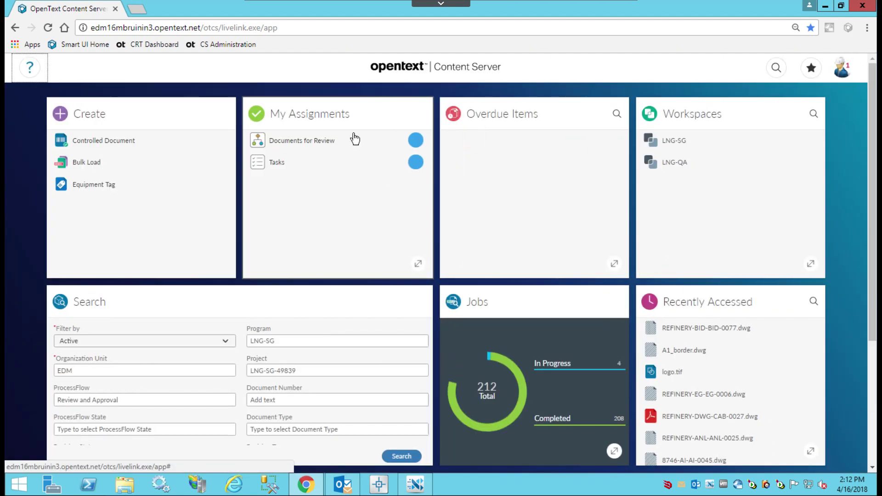
Open Documents for Review and tick REFINERY-DWG-PID-0056.dwg and REFINERY-DWG-PID-0055.dwg
{"action": "left_click", "coordinate": [317, 146]}
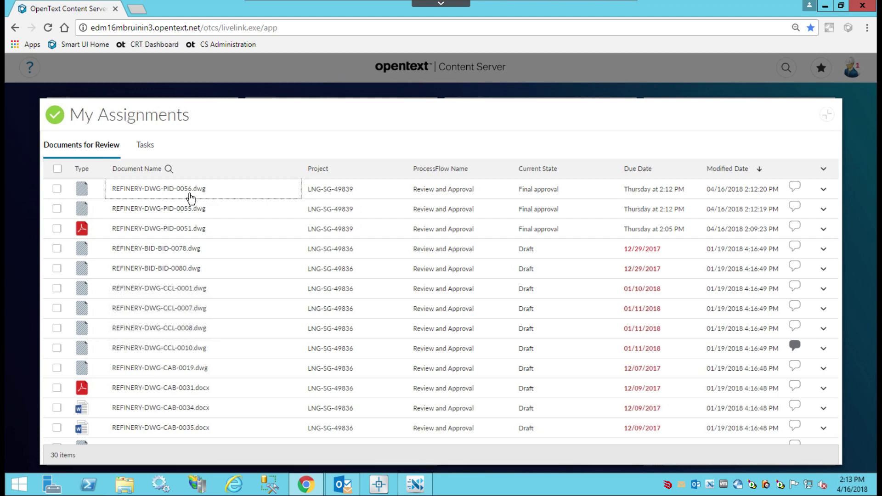
{"action": "mouse_move", "coordinate": [64, 210]}
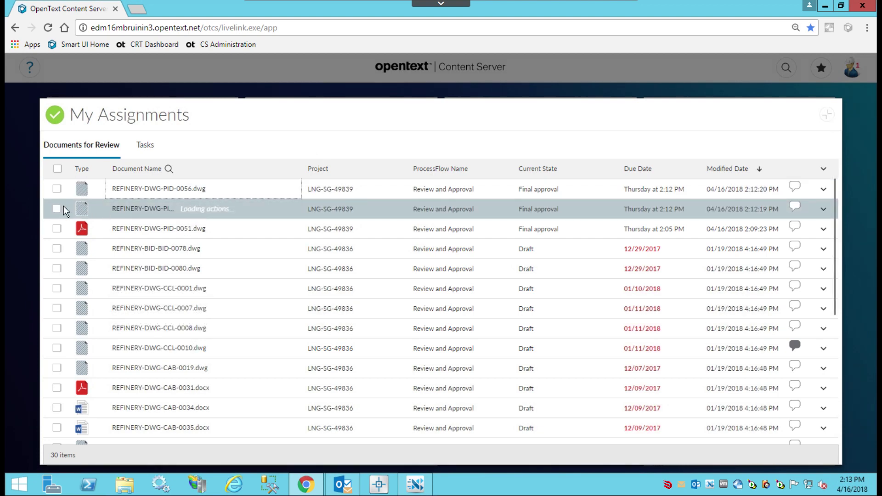
{"action": "left_click", "coordinate": [56, 189]}
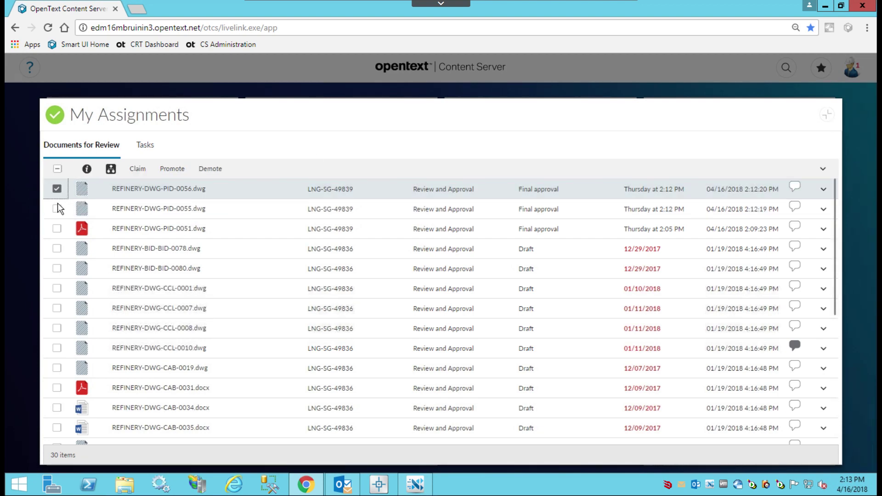
{"action": "left_click", "coordinate": [57, 211]}
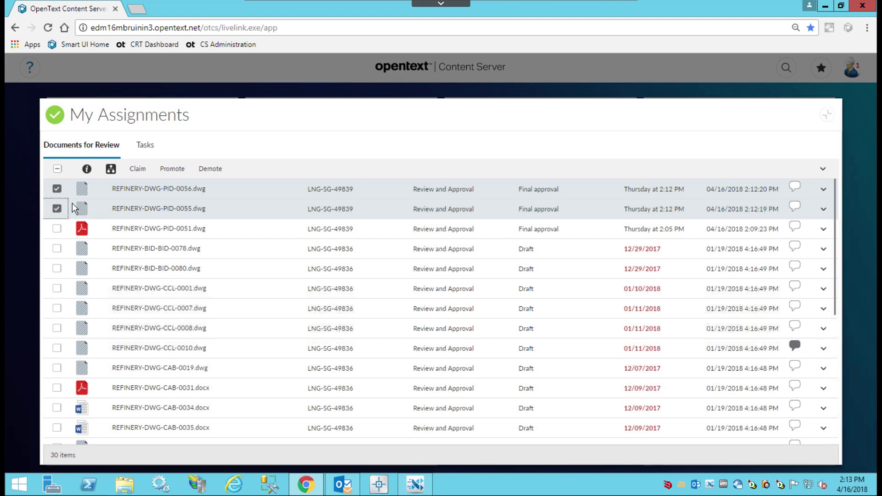
Promote both PID drawings to Processed with the comment 'Ready for check-in', then close Chrome
{"action": "left_click", "coordinate": [173, 169]}
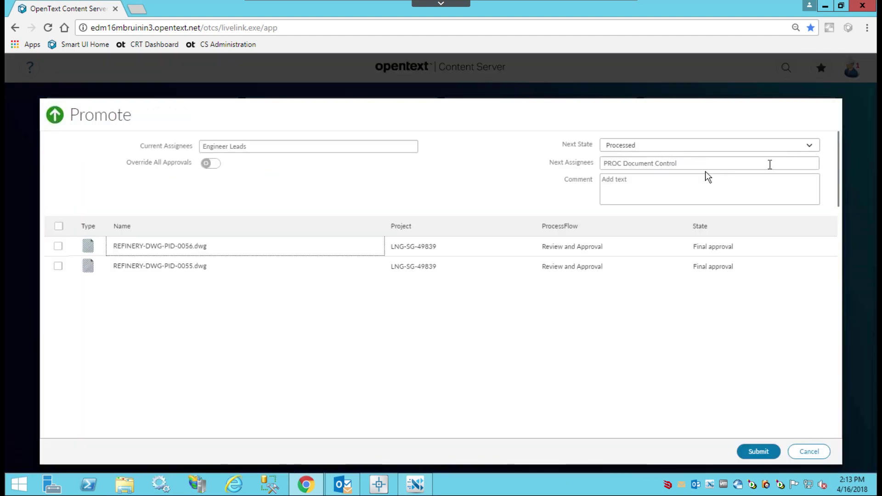
{"action": "left_click", "coordinate": [639, 185]}
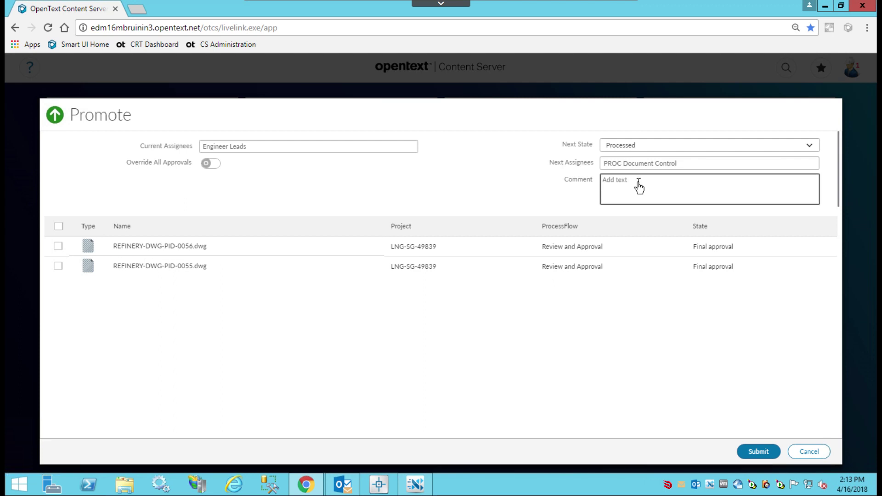
{"action": "type", "text": "Ready fo"}
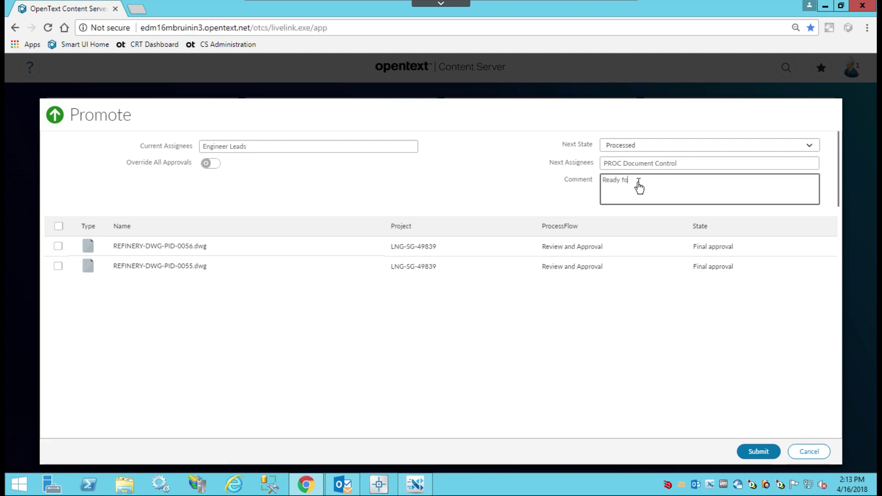
{"action": "type", "text": "r check-in"}
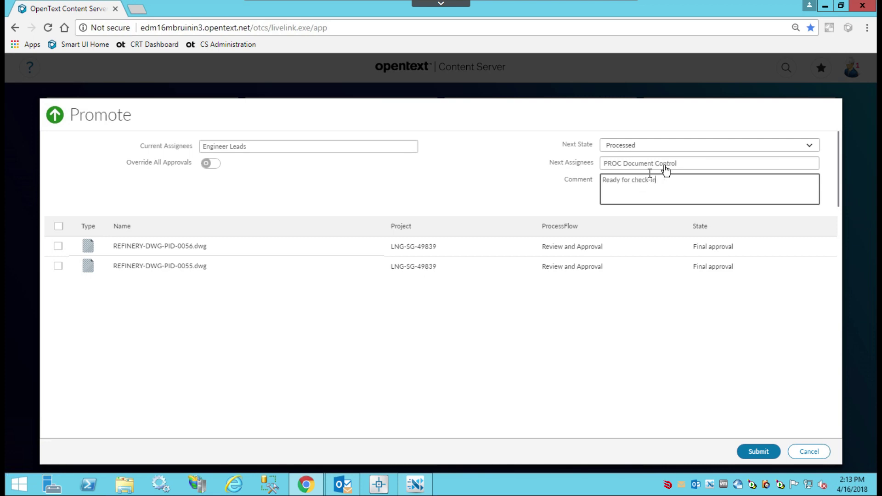
{"action": "left_click", "coordinate": [759, 452]}
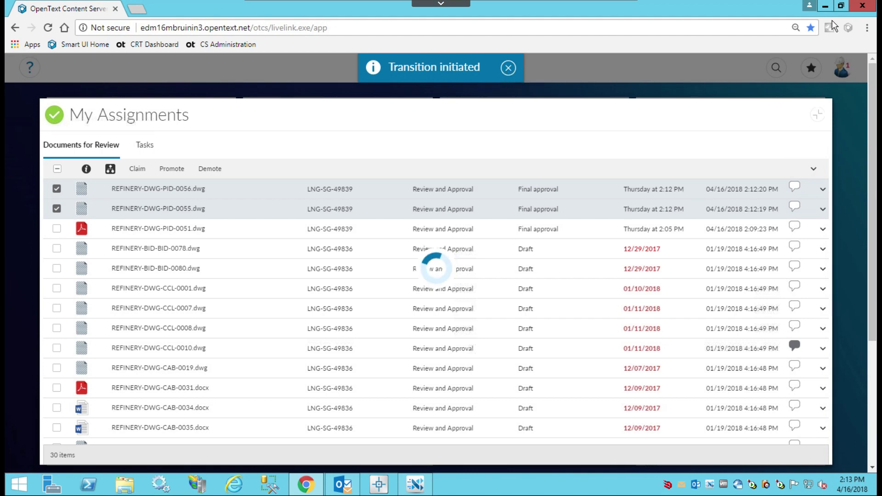
{"action": "left_click", "coordinate": [863, 6]}
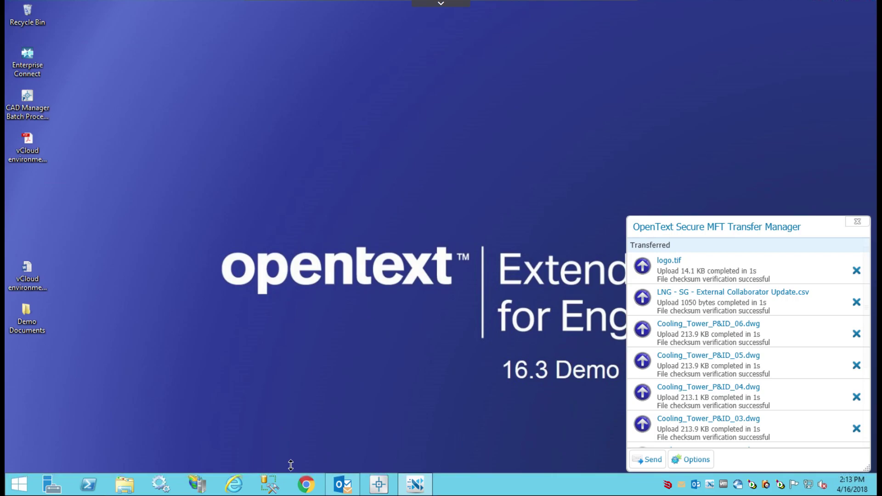
Restore the browser and sign in to Content Server as the DocControl user
{"action": "left_click", "coordinate": [306, 485]}
{"action": "left_click", "coordinate": [306, 485]}
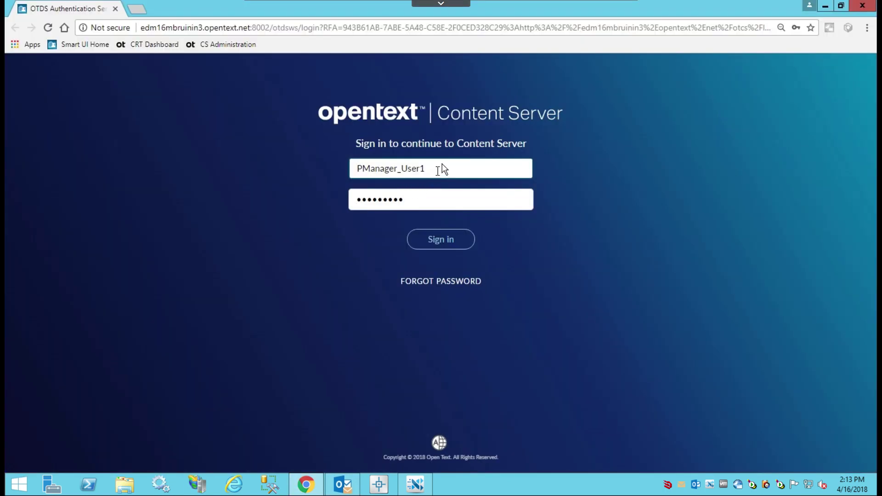
{"action": "left_click", "coordinate": [442, 167]}
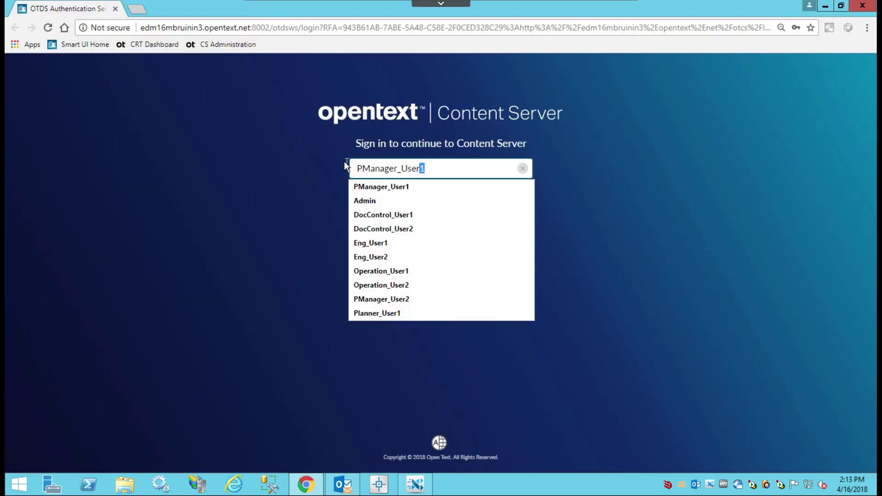
{"action": "left_click", "coordinate": [406, 216]}
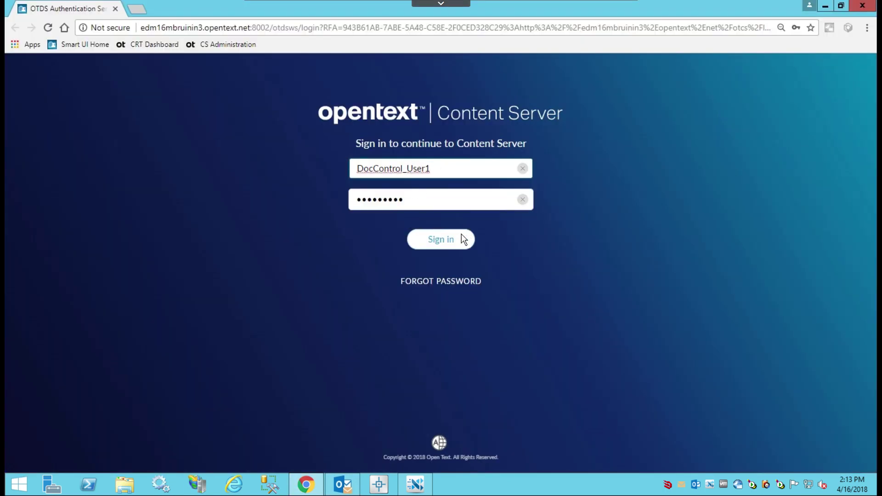
{"action": "left_click", "coordinate": [432, 243]}
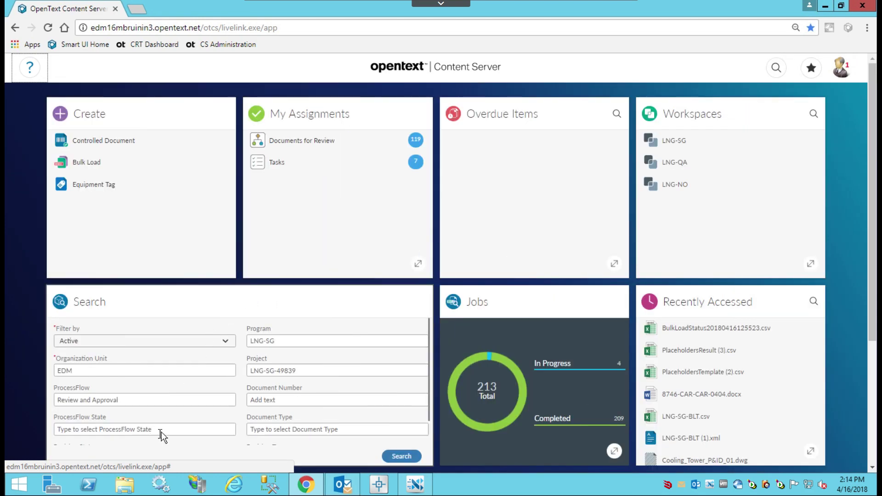
Run the project document search filtered by Document Number 'pid'
{"action": "left_click", "coordinate": [407, 457]}
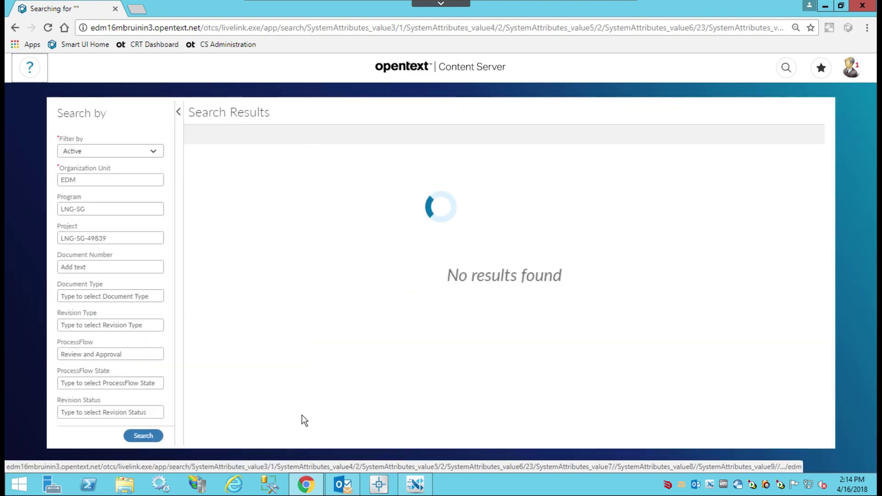
{"action": "left_click", "coordinate": [115, 264]}
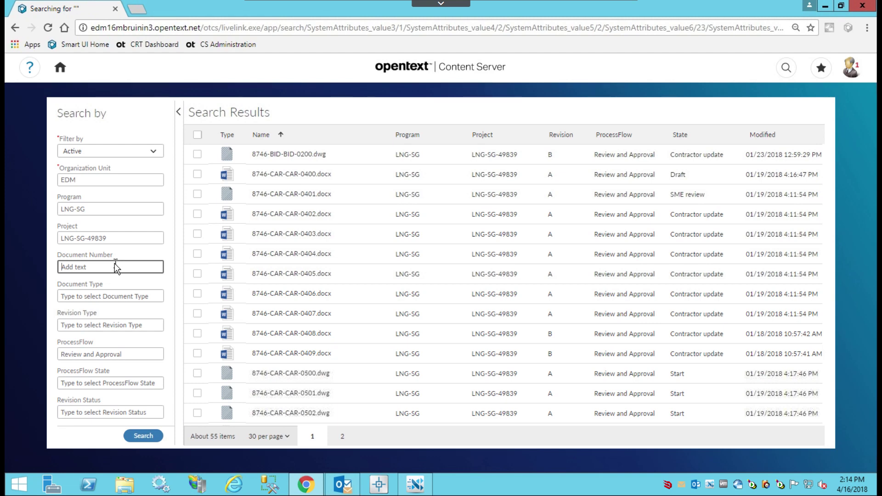
{"action": "type", "text": "pid"}
{"action": "key", "text": "Return"}
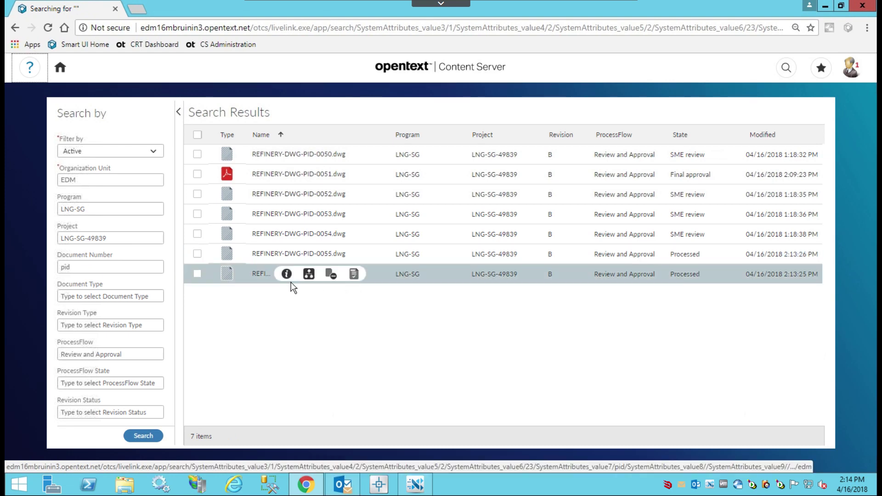
Select REFINERY-DWG-PID-0056.dwg and 0055.dwg and start Revision sign-in for them
{"action": "left_click", "coordinate": [197, 274]}
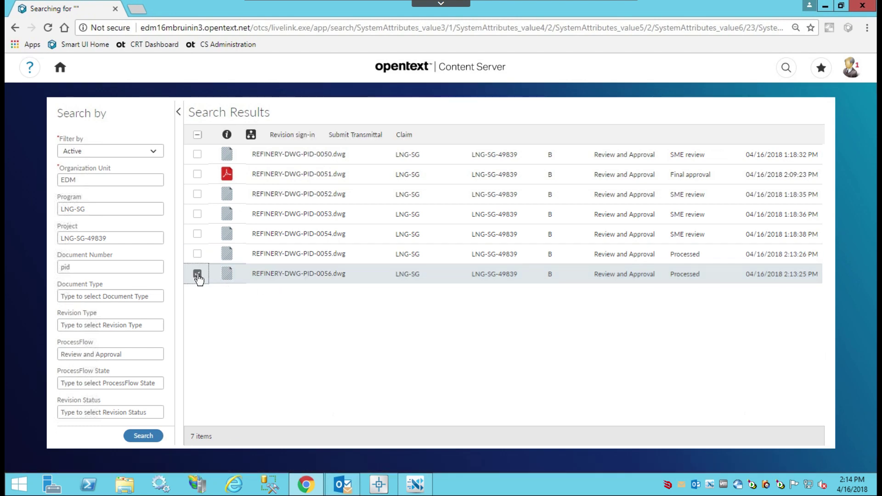
{"action": "left_click", "coordinate": [197, 254]}
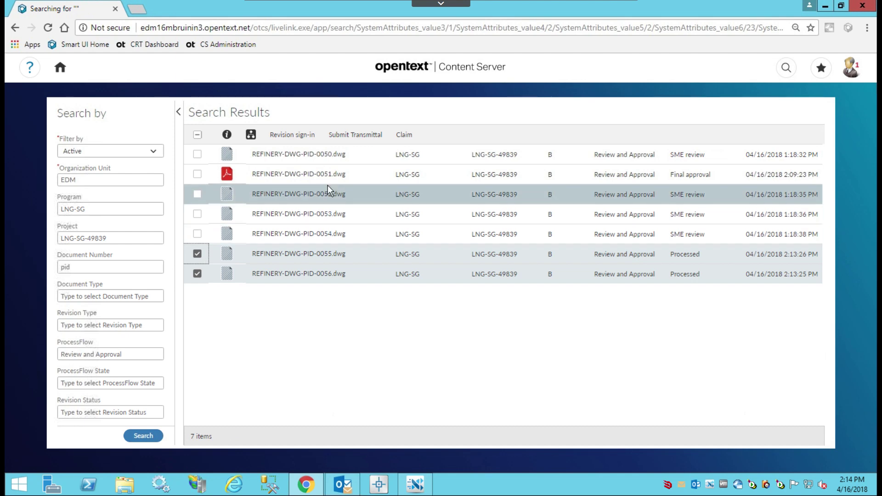
{"action": "left_click", "coordinate": [288, 135]}
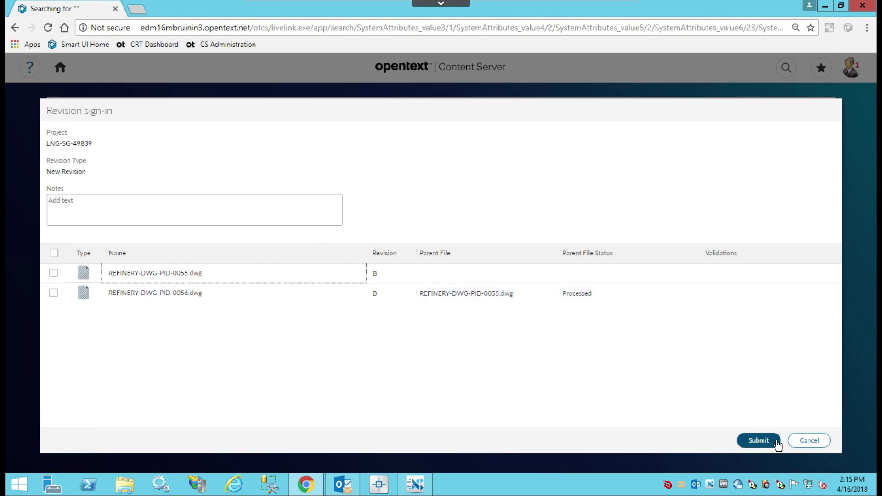
Submit the revision sign-in for both drawings and dismiss the completion banner
{"action": "left_click", "coordinate": [757, 441]}
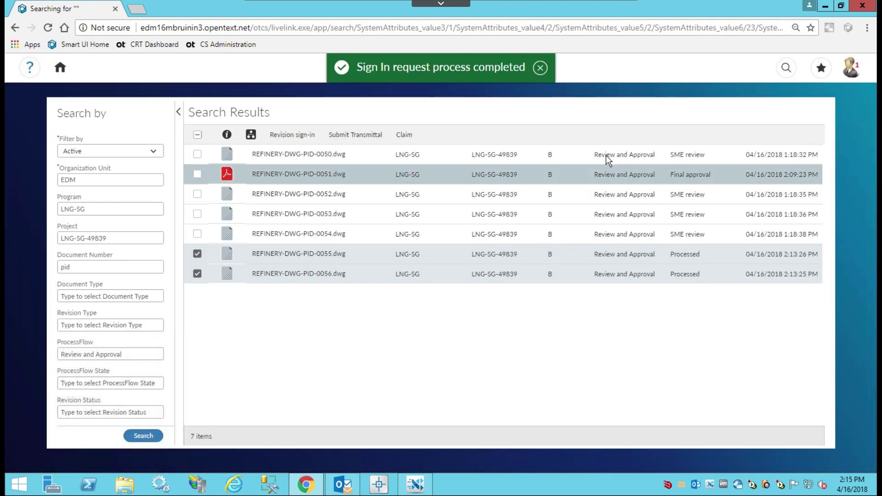
{"action": "left_click", "coordinate": [540, 69]}
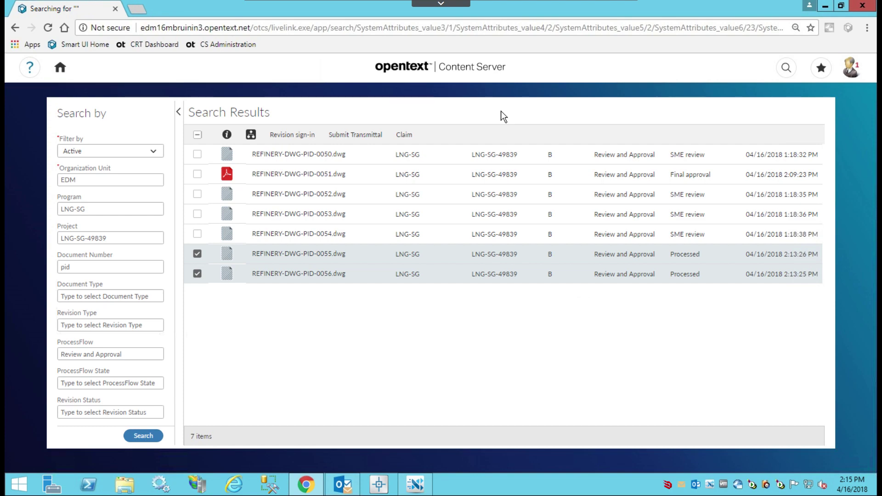
{"action": "key", "text": "alt+Tab"}
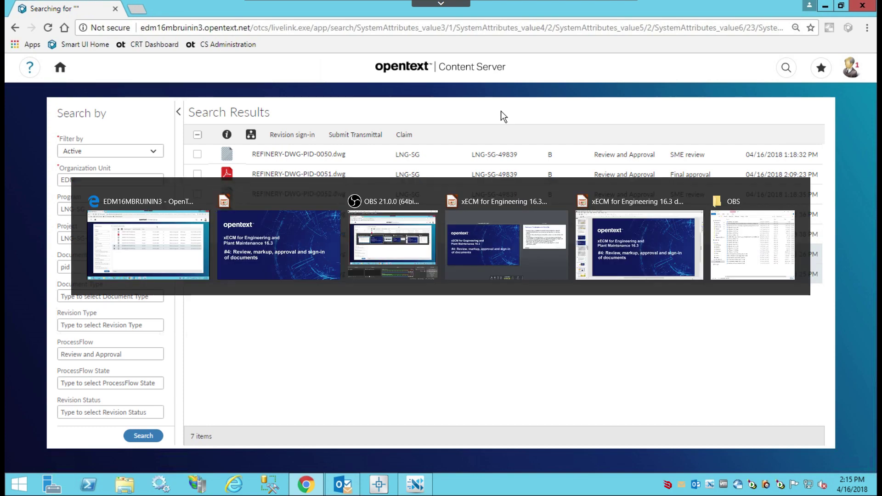